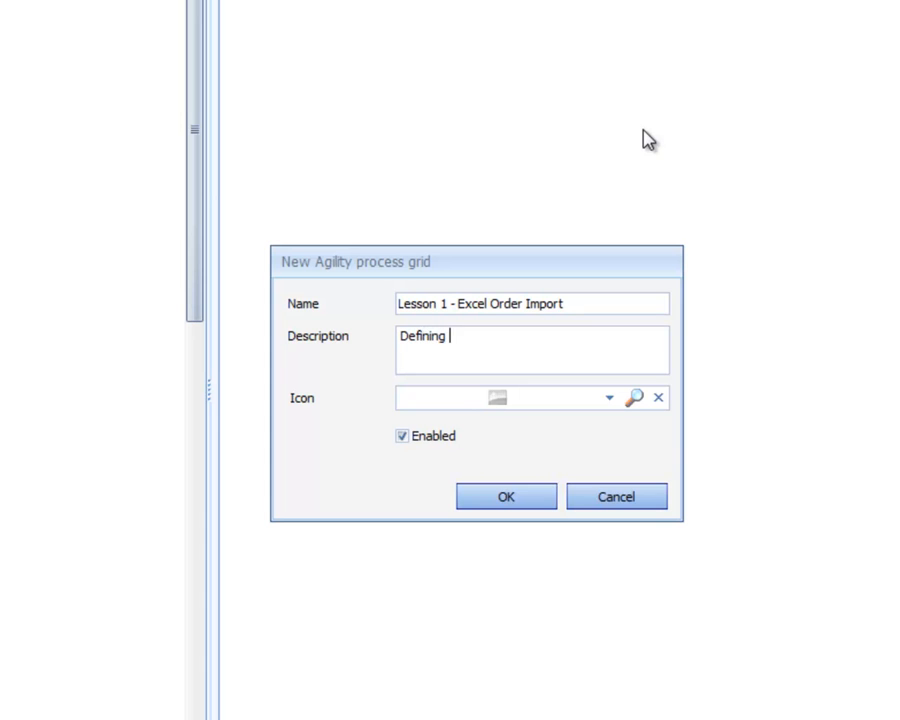
Finish creating the process grid with the description "Defining the File Import" and the Transaction icon, leaving it enabled
text(the File Import)
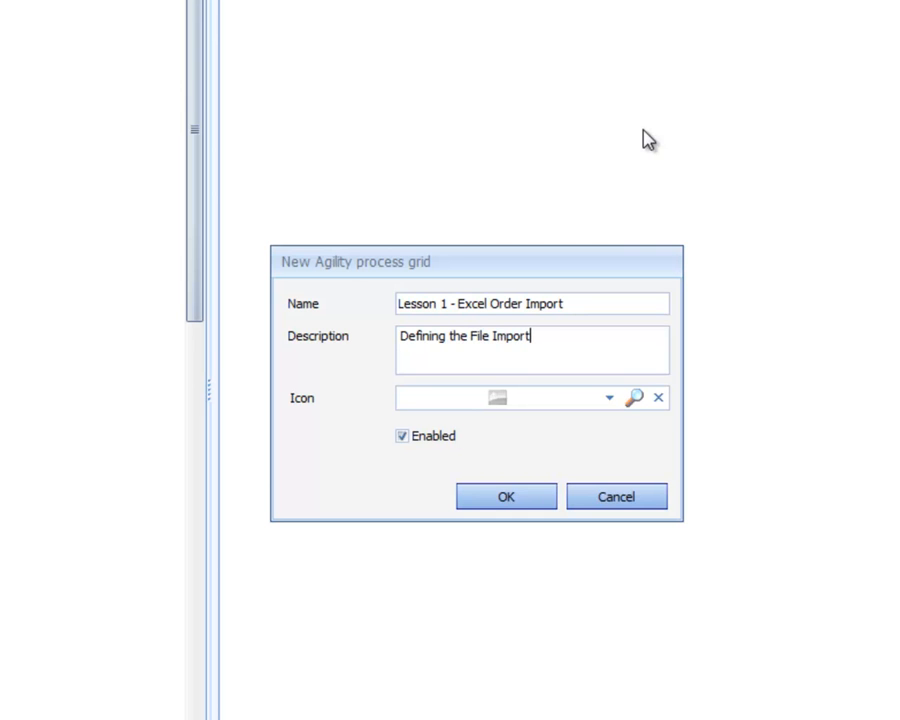
click(609, 397)
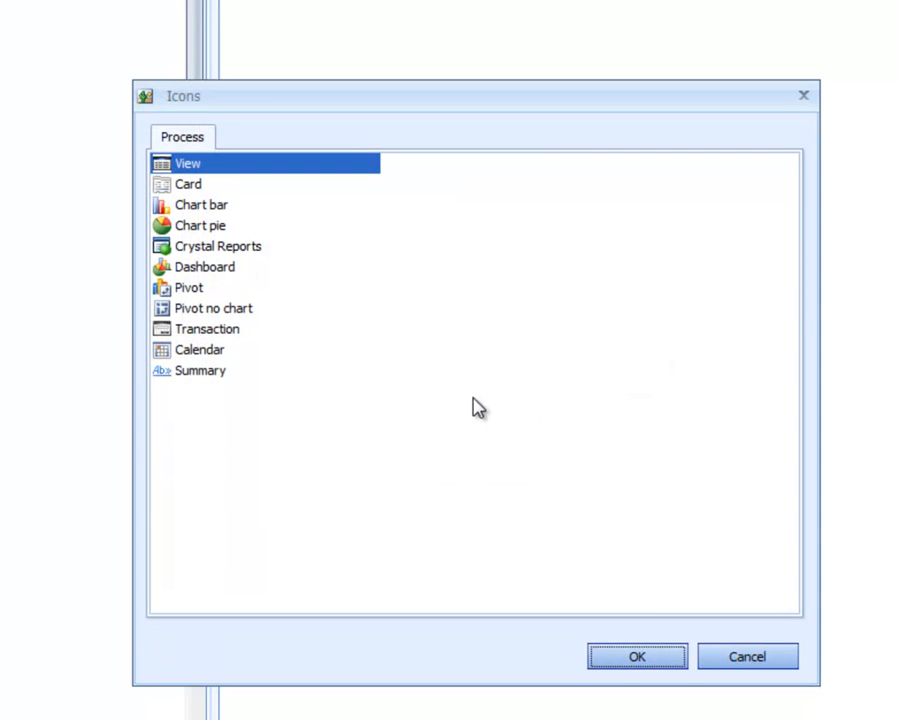
double_click(296, 330)
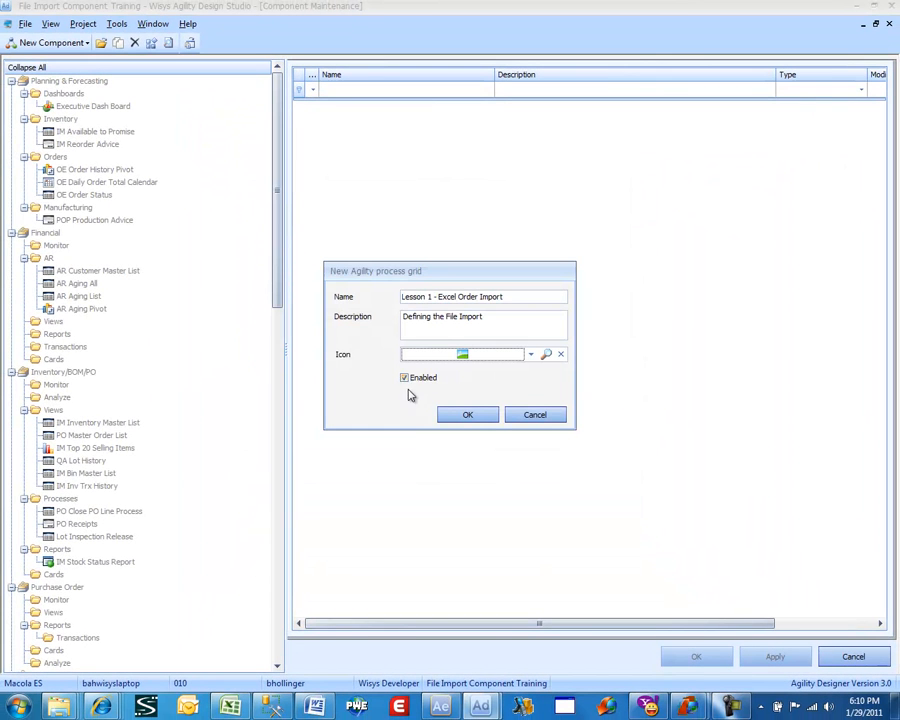
click(460, 415)
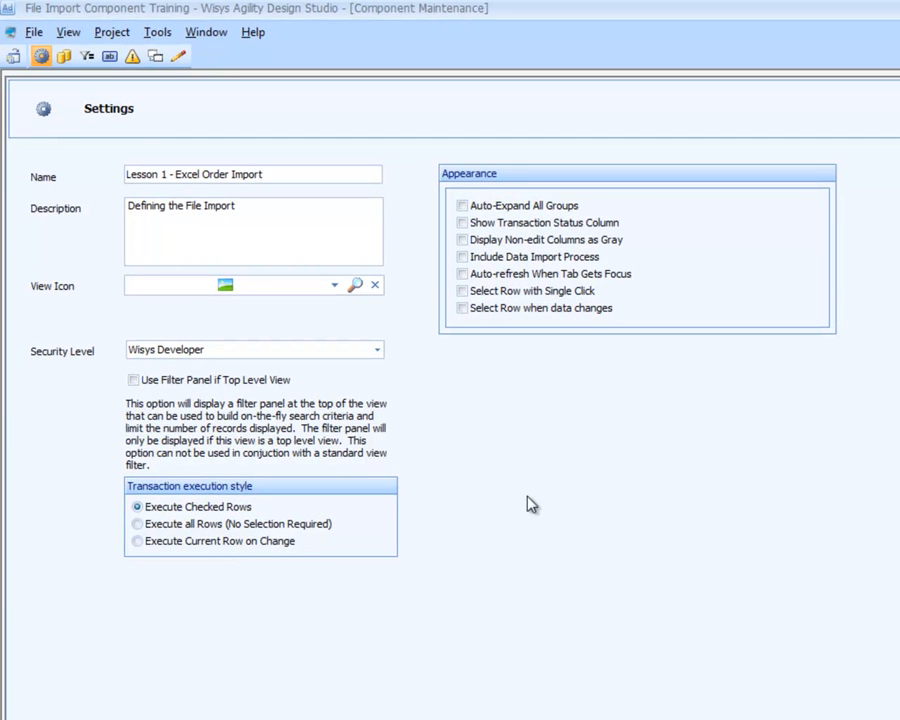
Set the grid's execution style to Execute all Rows, and enable Include Data Import Process and Show Transaction Status Column
click(146, 528)
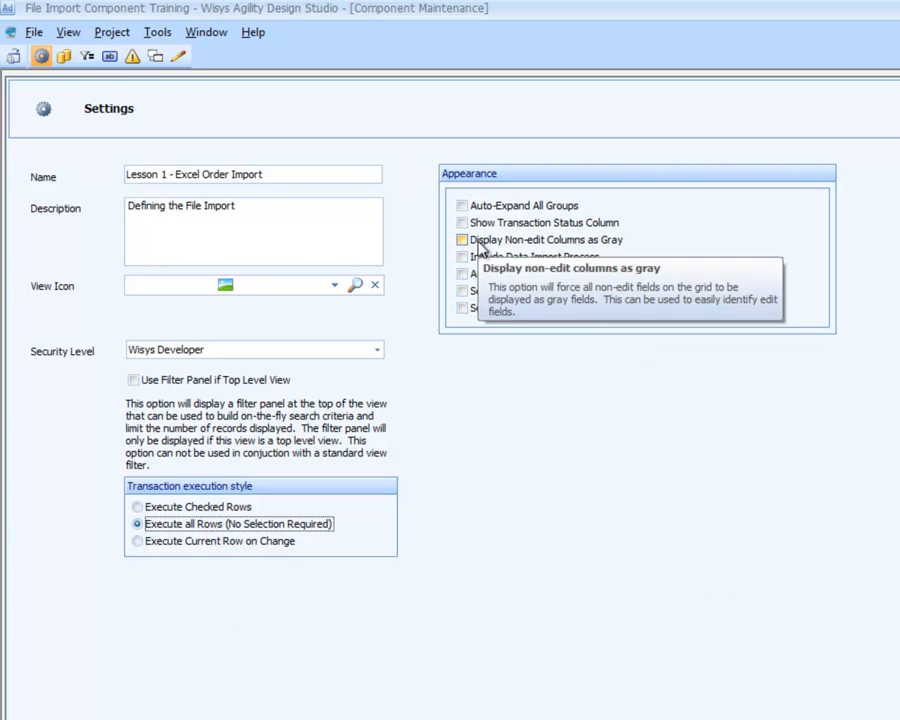
mouse_move(465, 262)
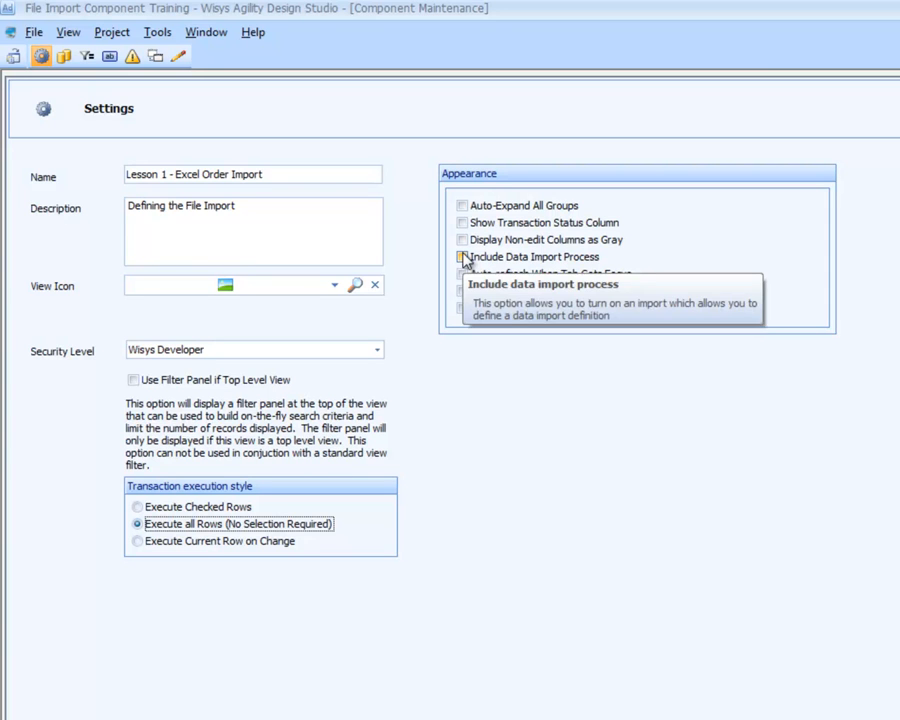
click(463, 257)
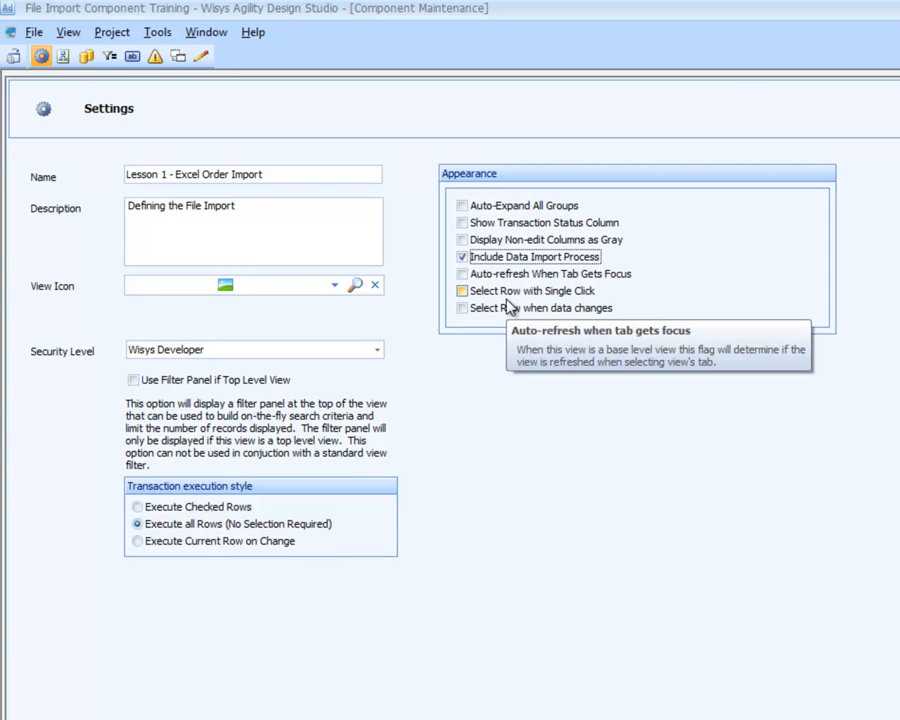
click(478, 224)
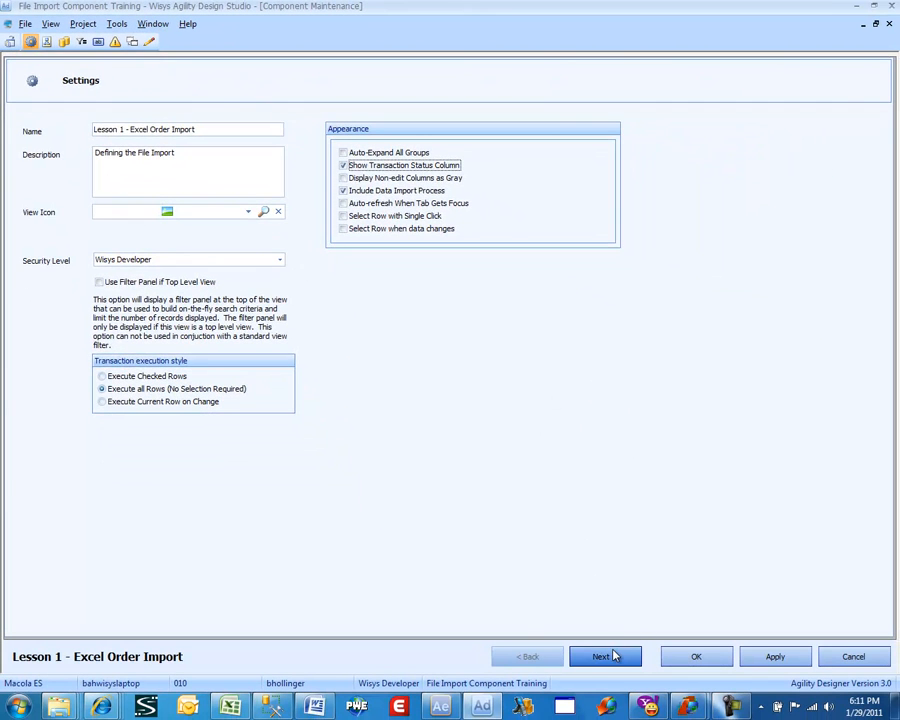
Add a data import based on Import Sales.xls from C:\Program Files\WiSys\Project and check which sheets can be selected
click(615, 654)
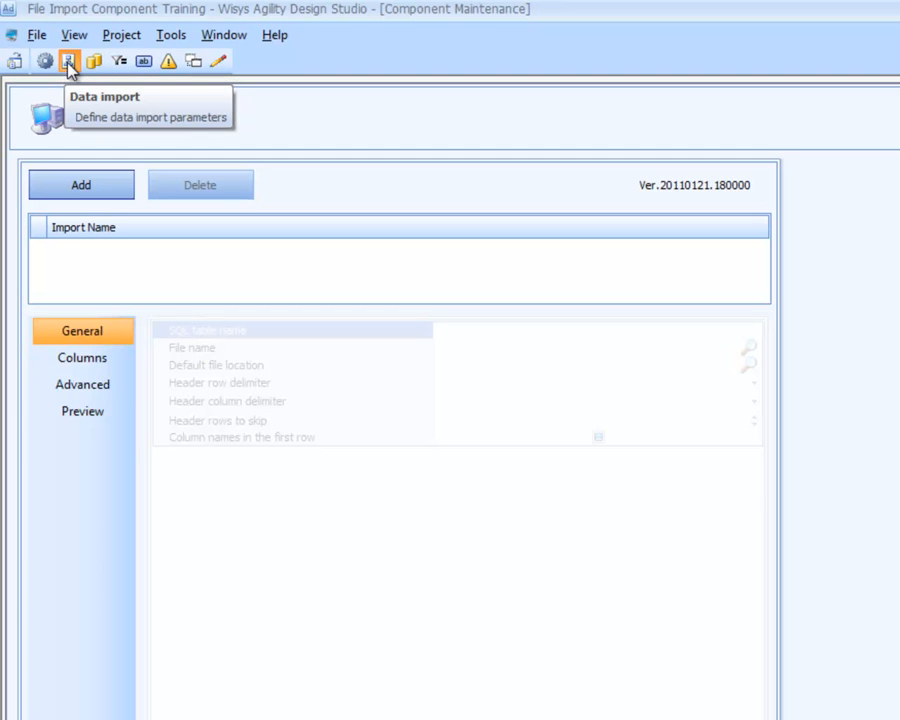
click(83, 190)
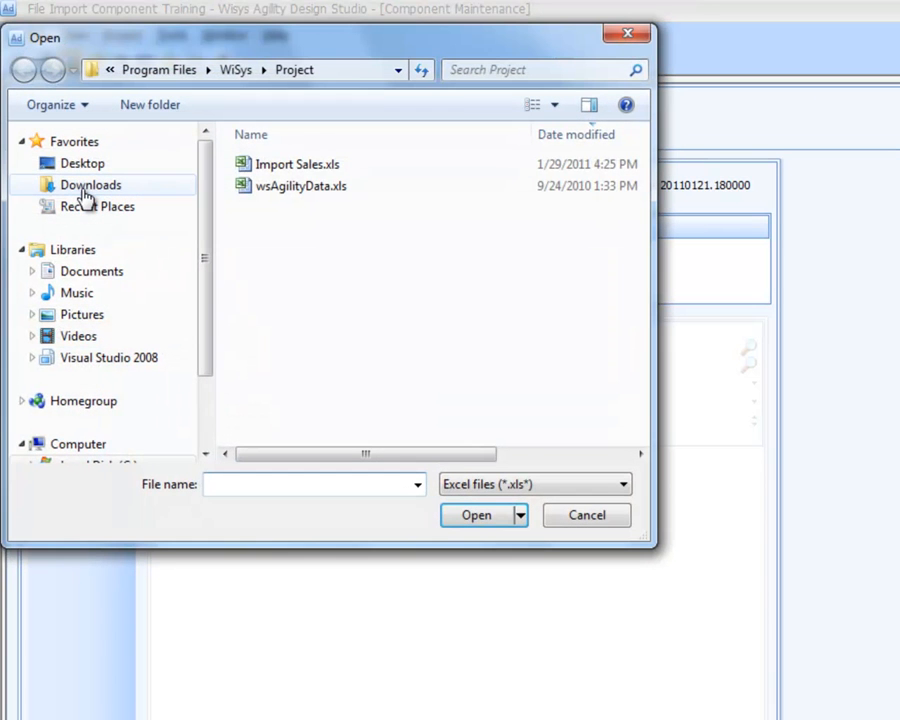
click(282, 170)
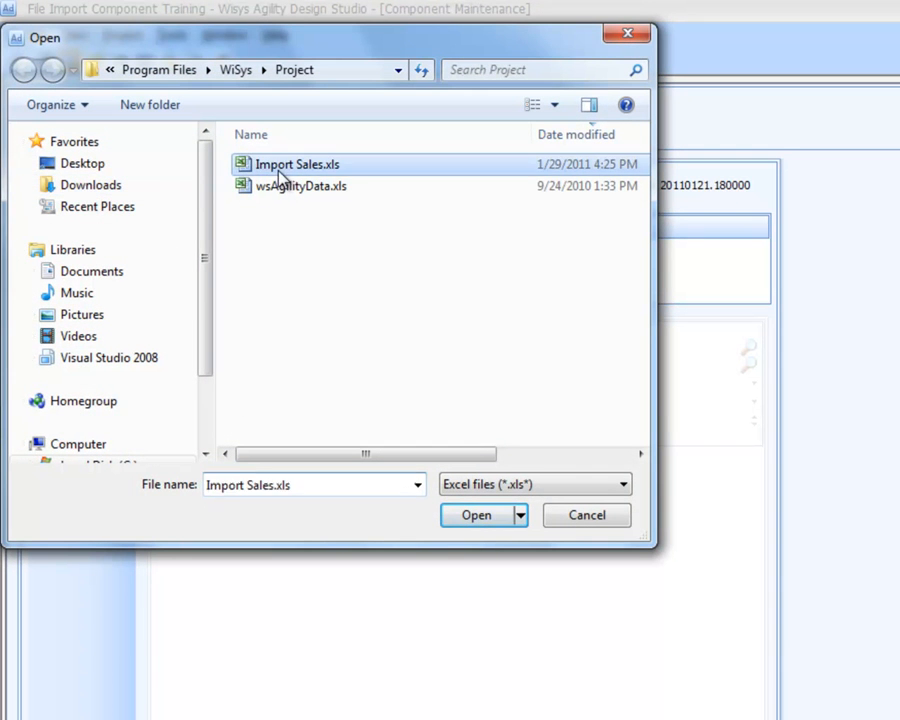
click(397, 70)
click(397, 70)
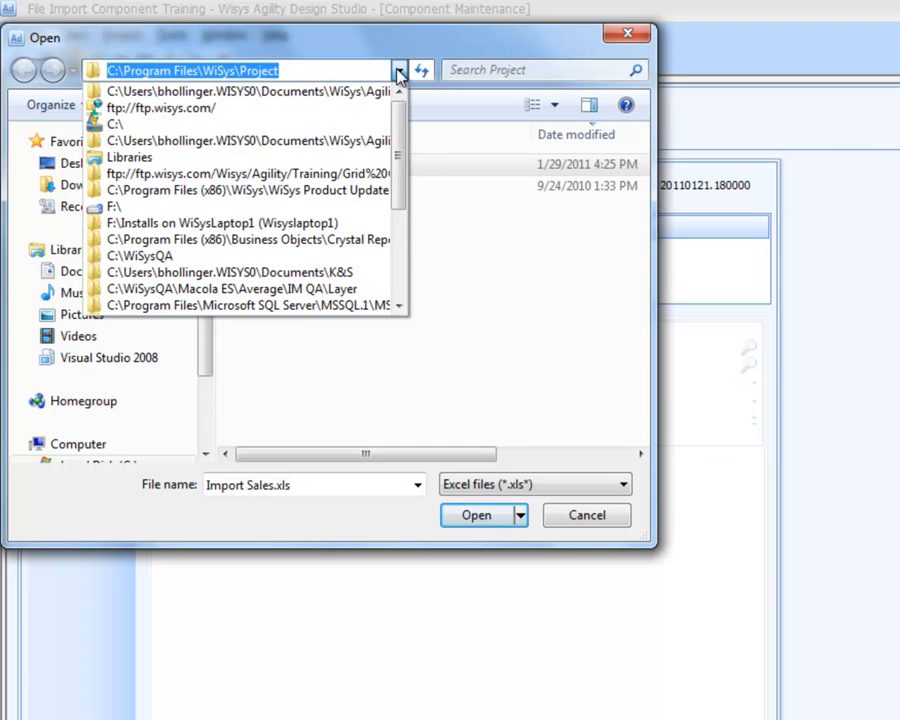
click(399, 70)
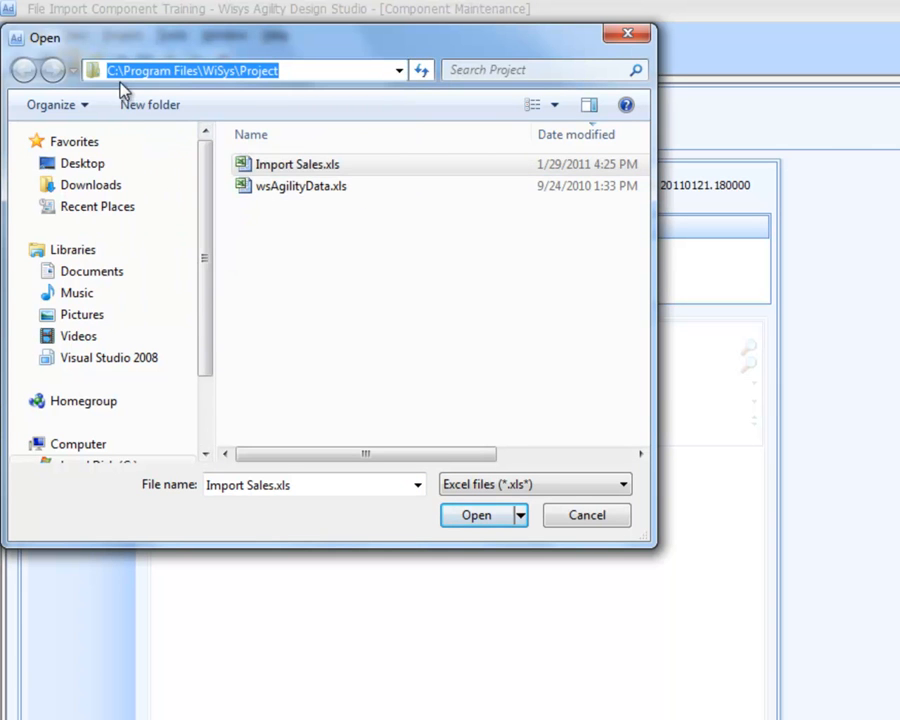
double_click(272, 166)
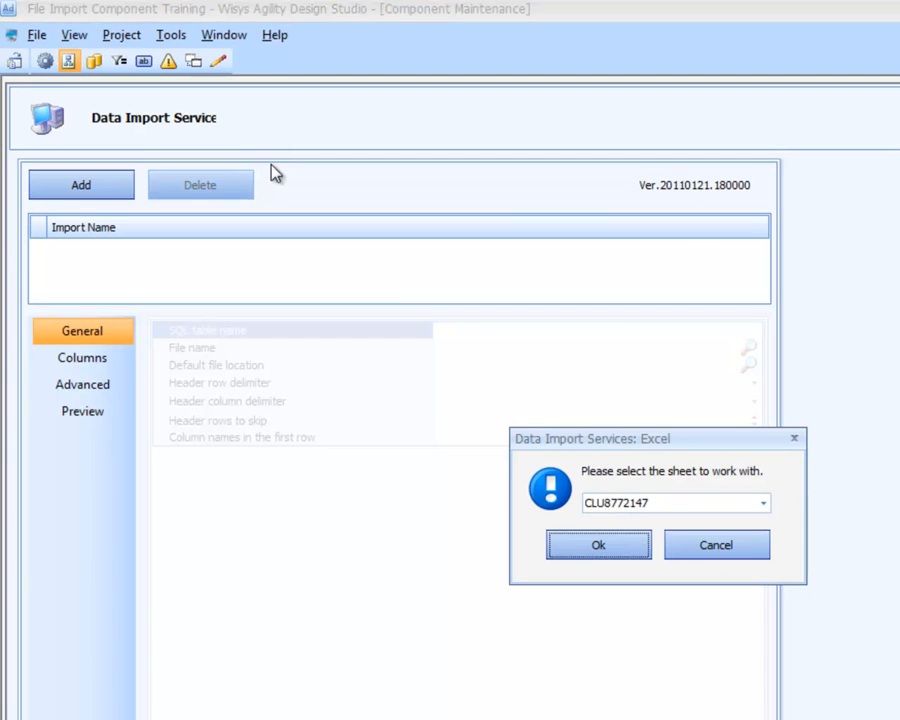
click(766, 503)
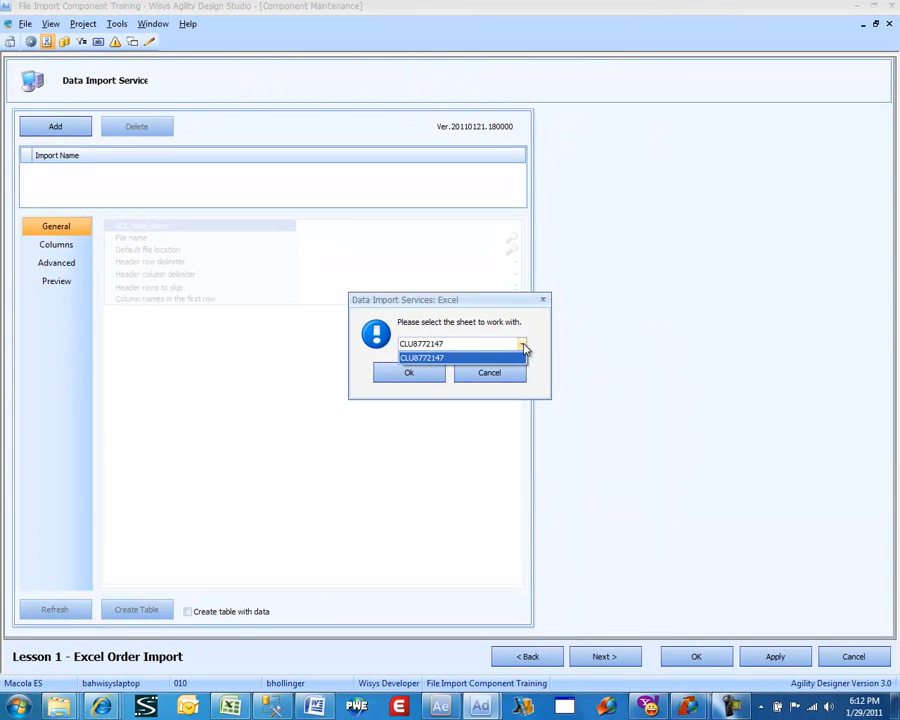
click(522, 346)
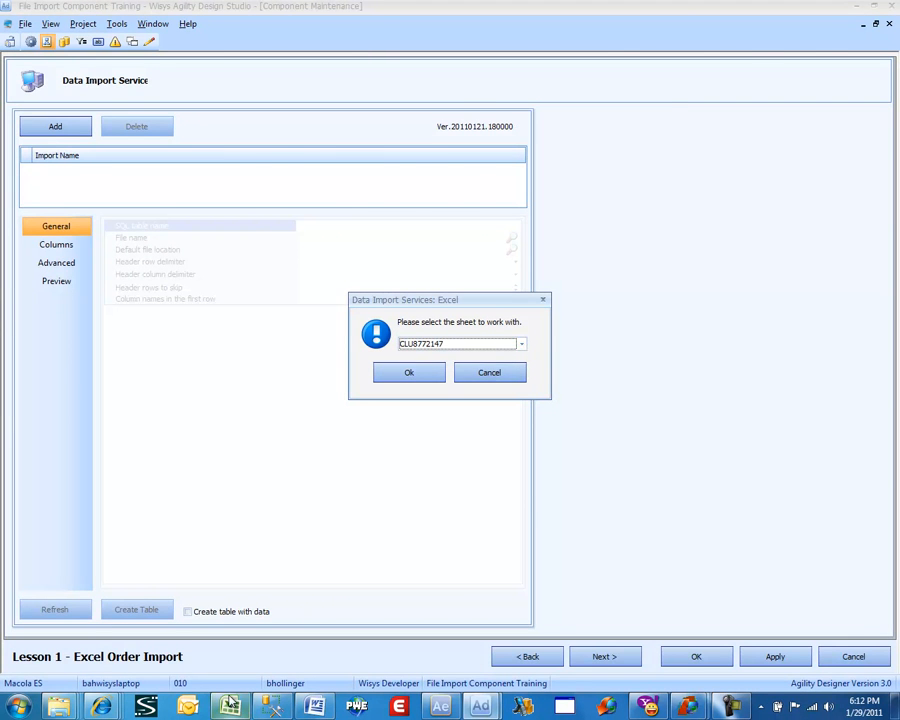
Switch to Import Sales.xls in Excel and examine the column headings, customer rows, ship dates and item numbers
click(230, 705)
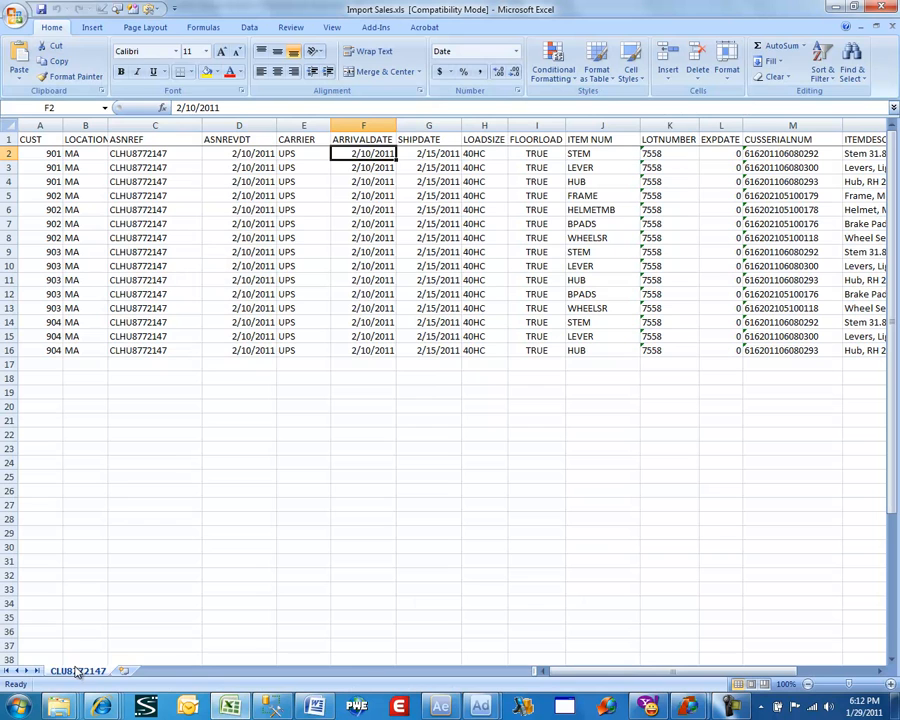
click(51, 152)
click(52, 140)
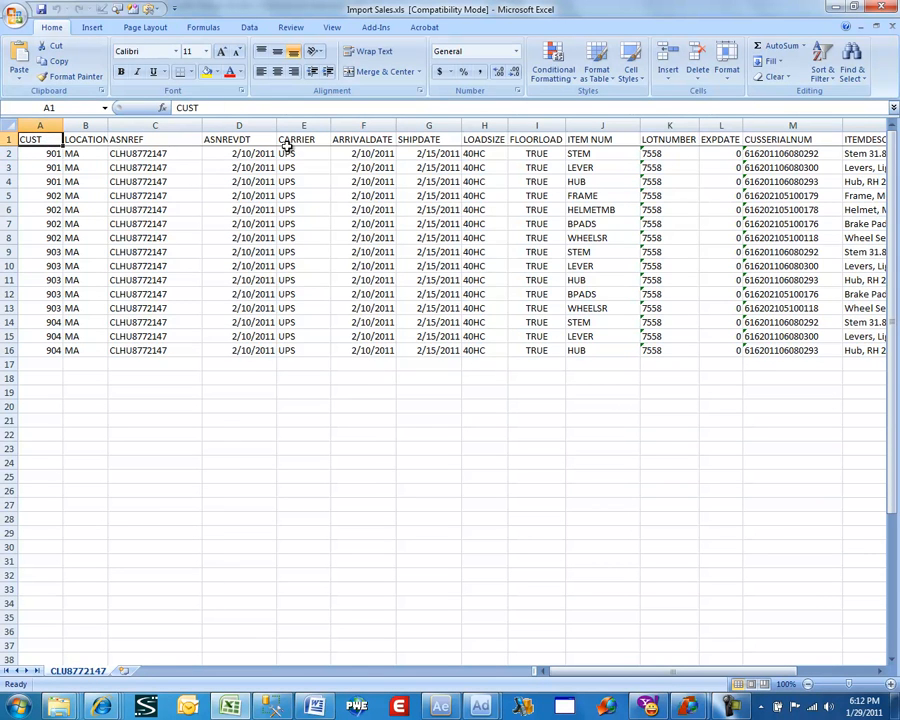
click(443, 155)
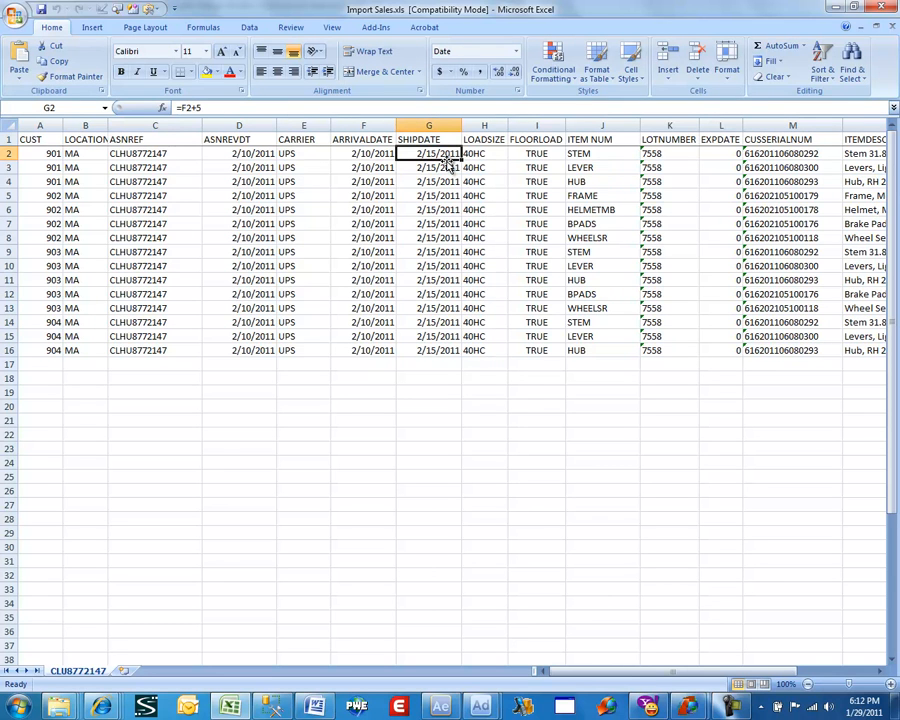
key(Up)
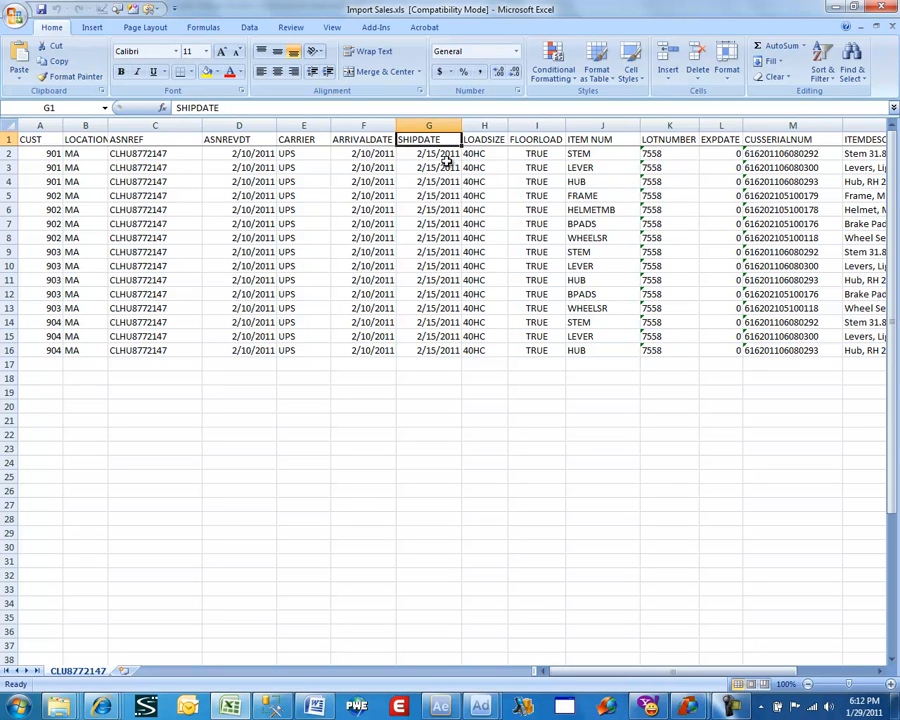
key(Left)
key(Left)
key(Left)
key(Left)
key(Left)
key(Down)
key(Left)
key(Down)
key(Down)
key(Down)
key(Down)
key(Down)
key(Down)
key(Right)
key(Right)
key(Right)
key(Right)
key(Right)
key(Right)
key(Right)
key(Right)
key(Right)
key(Right)
key(Left)
key(Up)
key(Up)
key(Up)
key(Up)
key(Up)
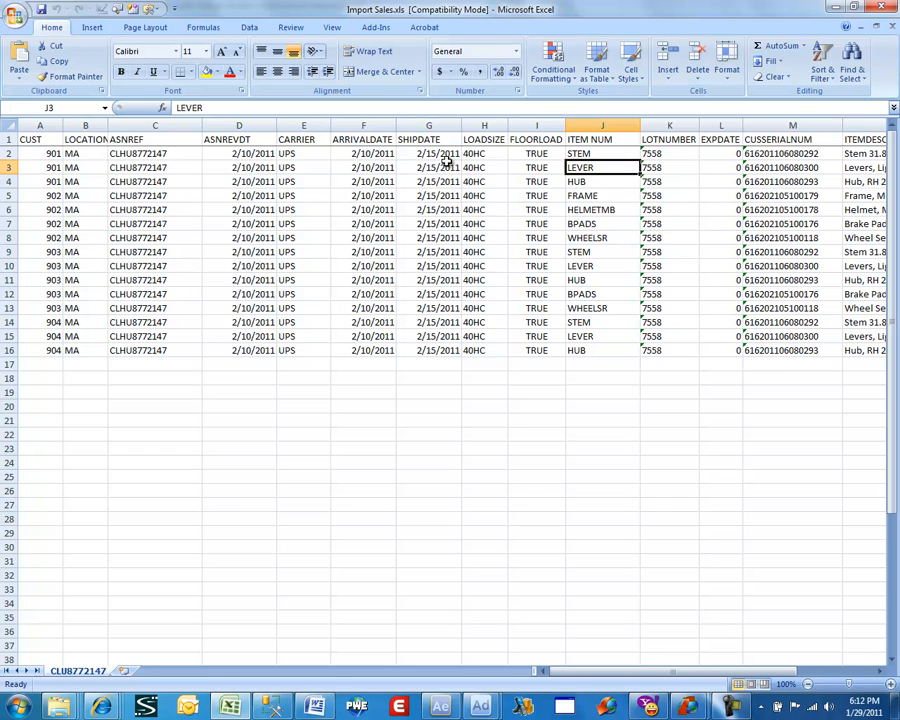
Examine the order sheet's remaining columns from arrival date across to item quantity, unit of measure and item price
key(Right)
key(Left)
key(Left)
key(Left)
key(Left)
key(Left)
key(Left)
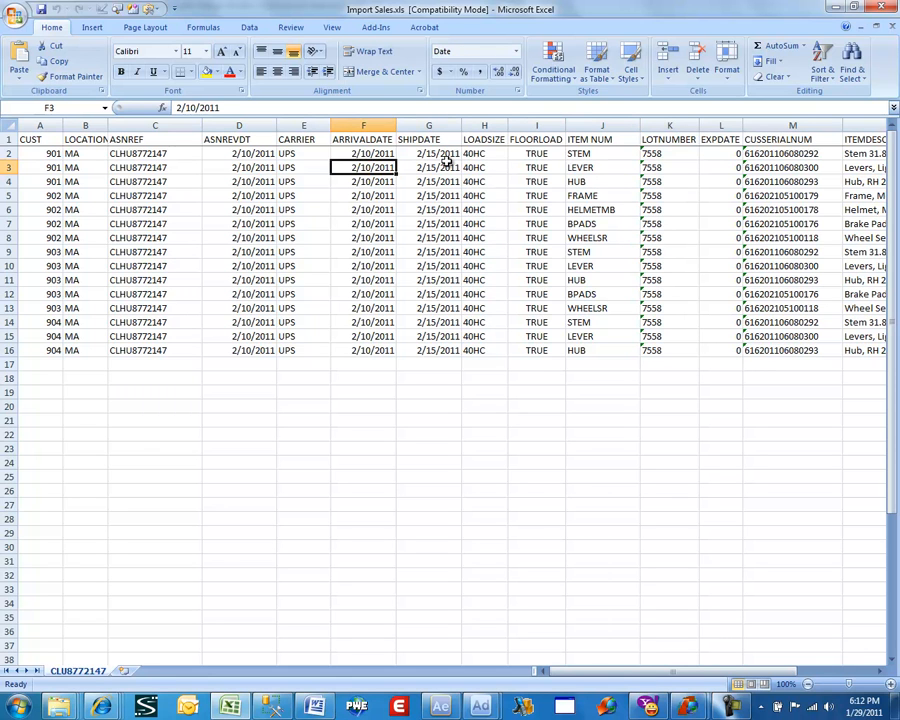
key(Up)
key(Right)
key(Right)
key(Right)
key(Right)
key(Right)
key(Right)
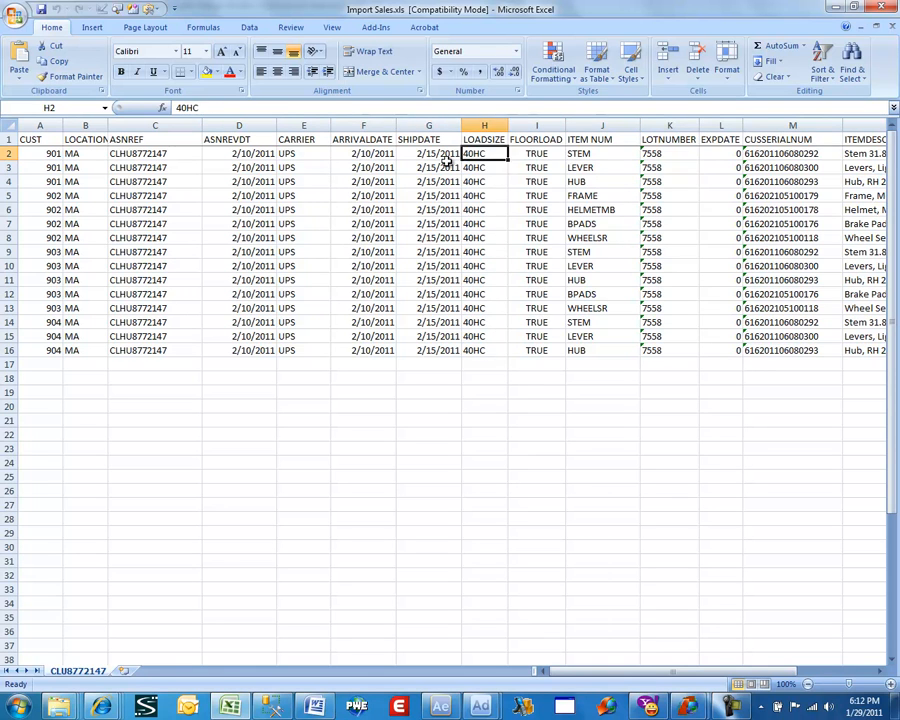
key(Right)
key(Right)
key(Right)
key(Right)
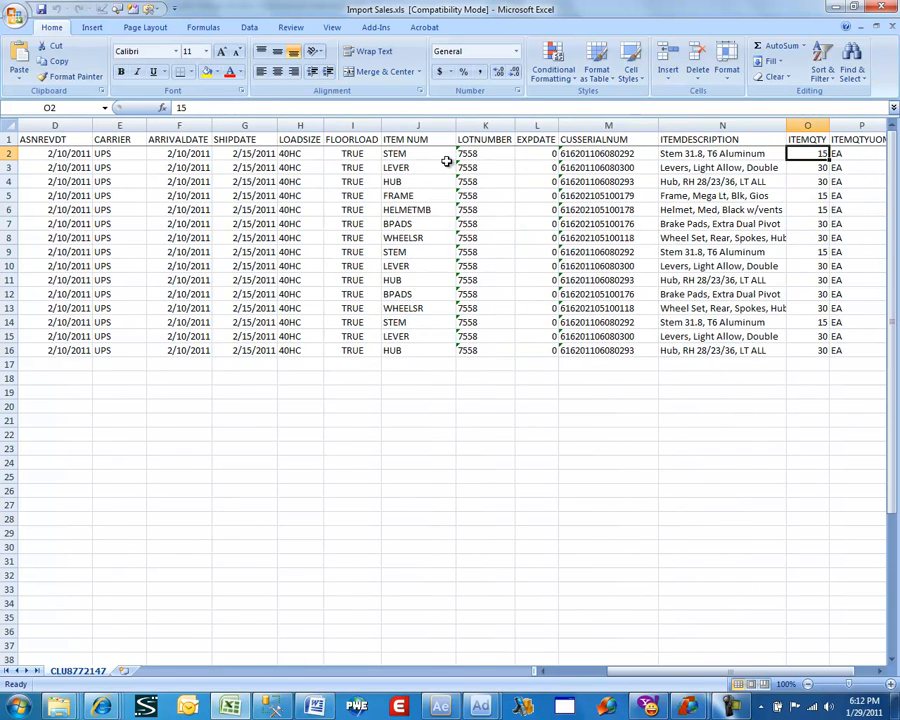
key(Right)
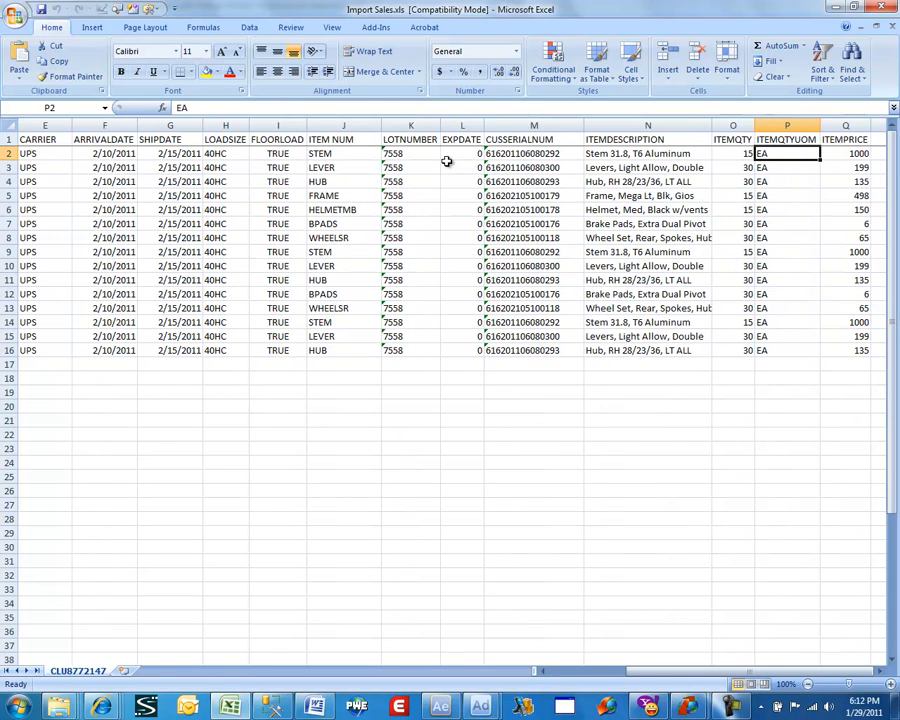
key(Right)
key(Right)
key(Right)
key(Left)
key(Left)
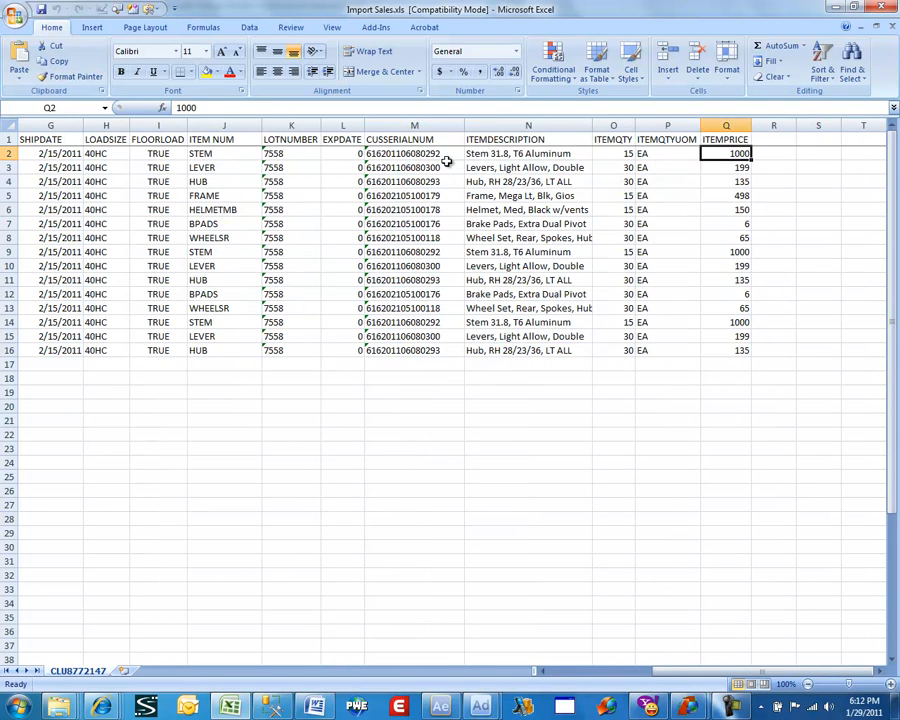
key(Left)
key(Left)
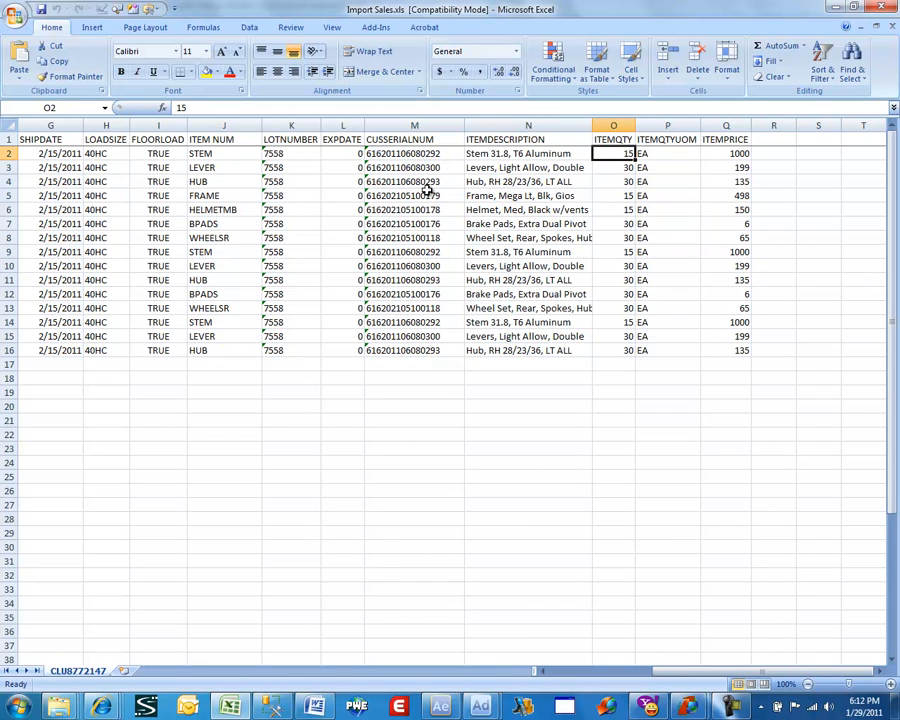
Review the customer and location values down the order rows, and the date and load size columns
key(Left)
key(Left)
key(Left)
key(Left)
key(Left)
key(Left)
key(Left)
key(Left)
key(Left)
key(Left)
key(Left)
key(Left)
key(Left)
key(Left)
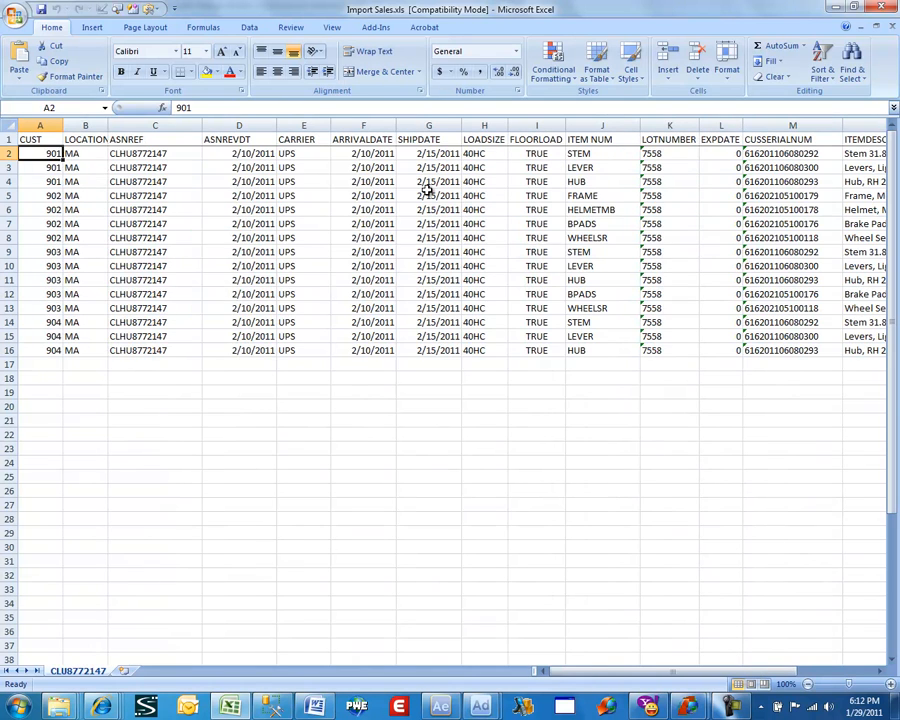
key(Right)
key(Down)
key(Down)
key(Down)
key(Down)
key(Down)
key(Down)
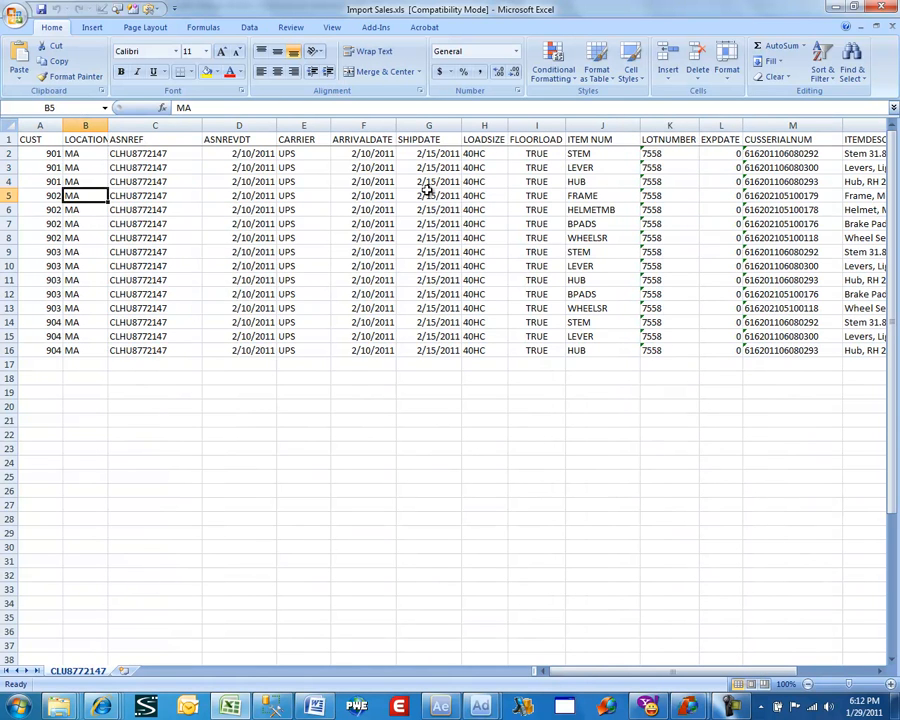
key(Down)
key(Down)
key(Down)
key(Down)
key(Down)
key(Down)
key(Down)
key(Up)
key(Up)
key(Up)
key(Up)
key(Up)
key(Up)
key(Up)
key(Up)
key(Up)
key(Up)
key(Up)
key(Up)
key(Up)
key(Right)
key(Right)
key(Right)
key(Right)
key(Right)
key(Right)
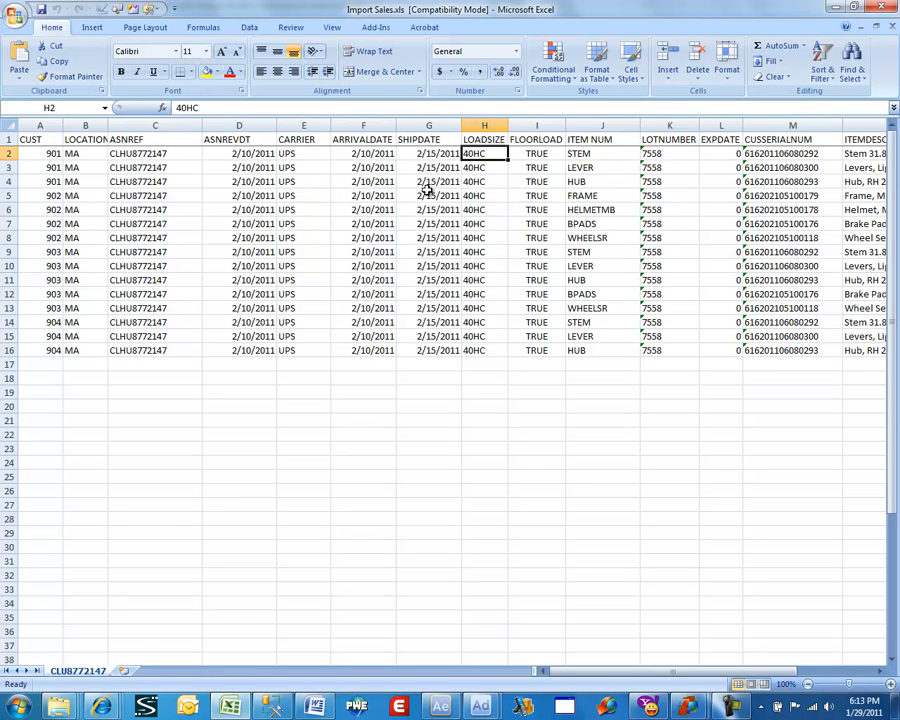
key(Down)
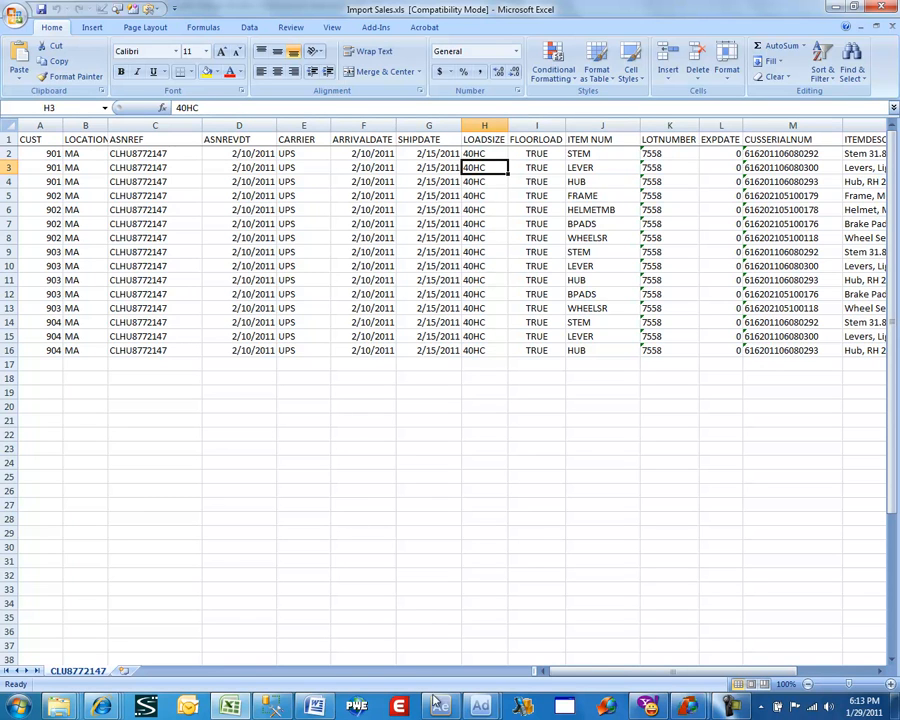
Switch back to Wisys Agility Design Studio and accept CLU8772147 as the Excel sheet for the import
click(478, 708)
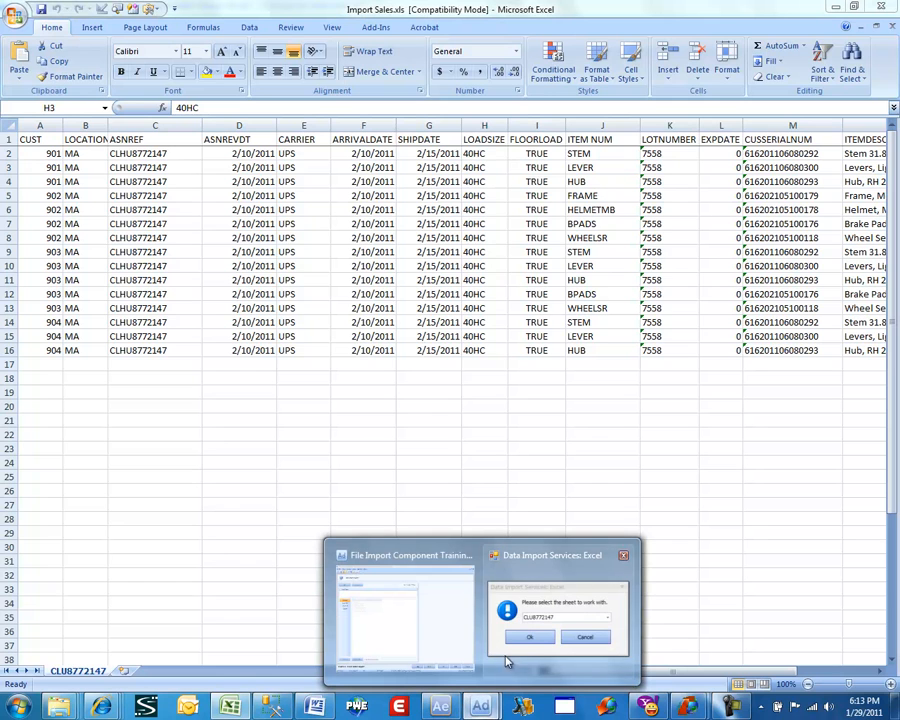
click(497, 620)
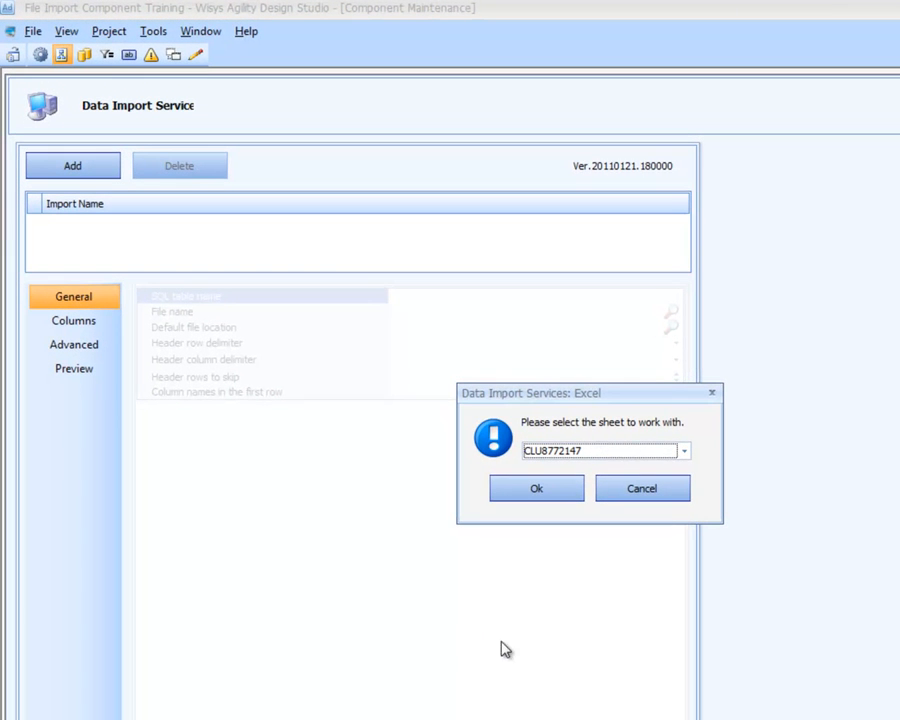
click(533, 490)
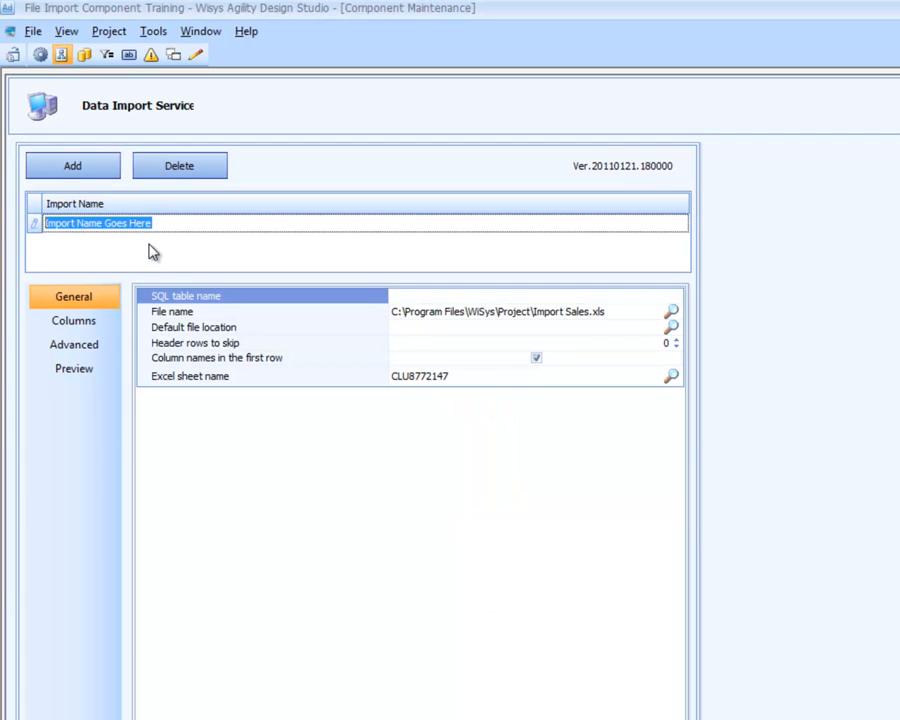
Name the new import "Import" and set its SQL table name to OrderImport
text(Import)
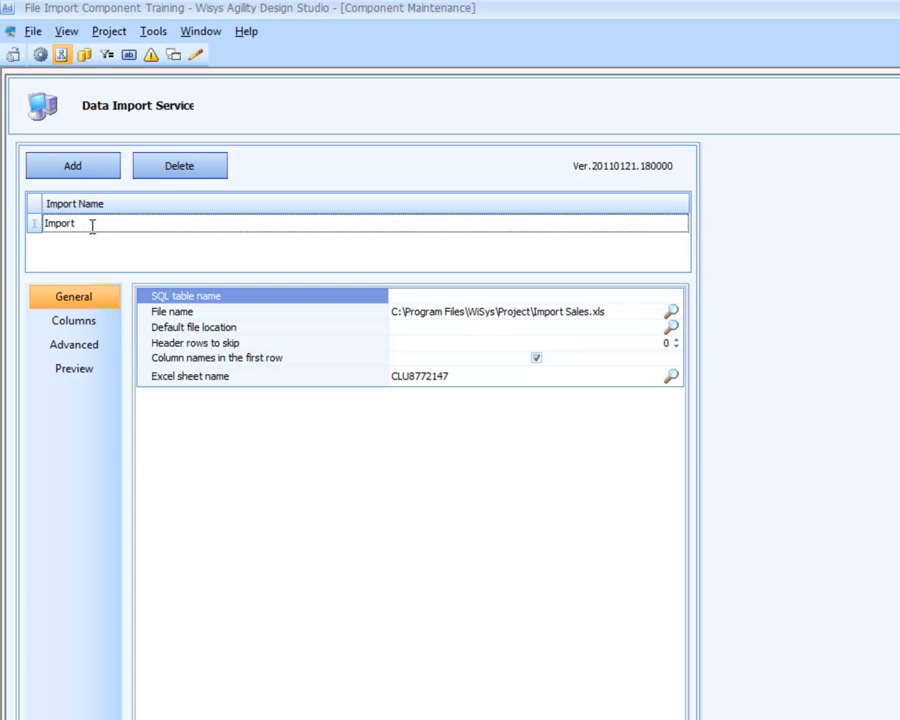
click(396, 300)
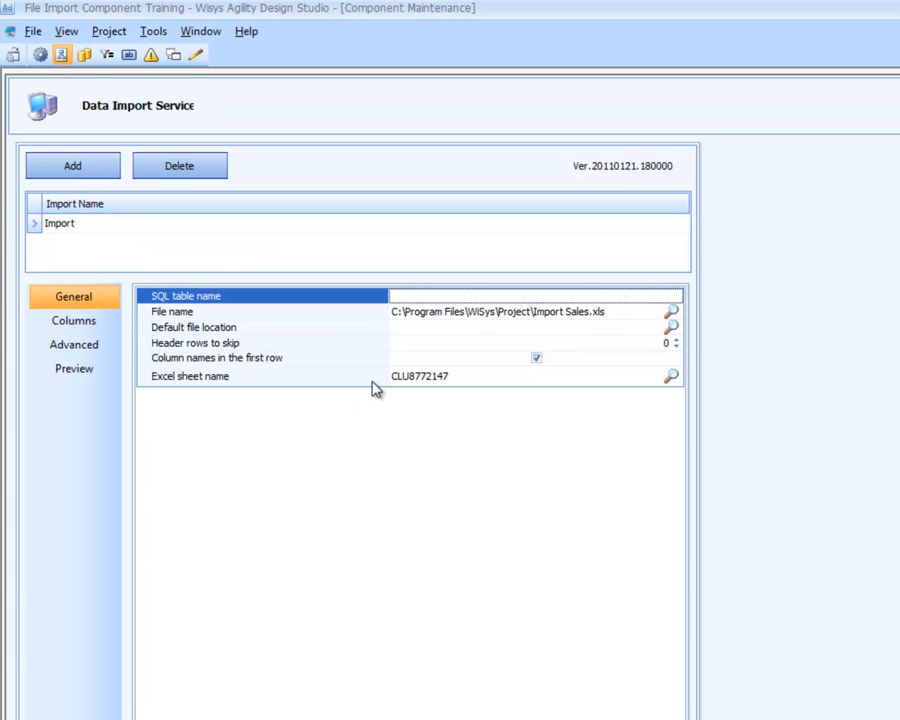
text(OrderImport)
Set the import's default file location to C:\Program Files\WiSys\Project
click(671, 330)
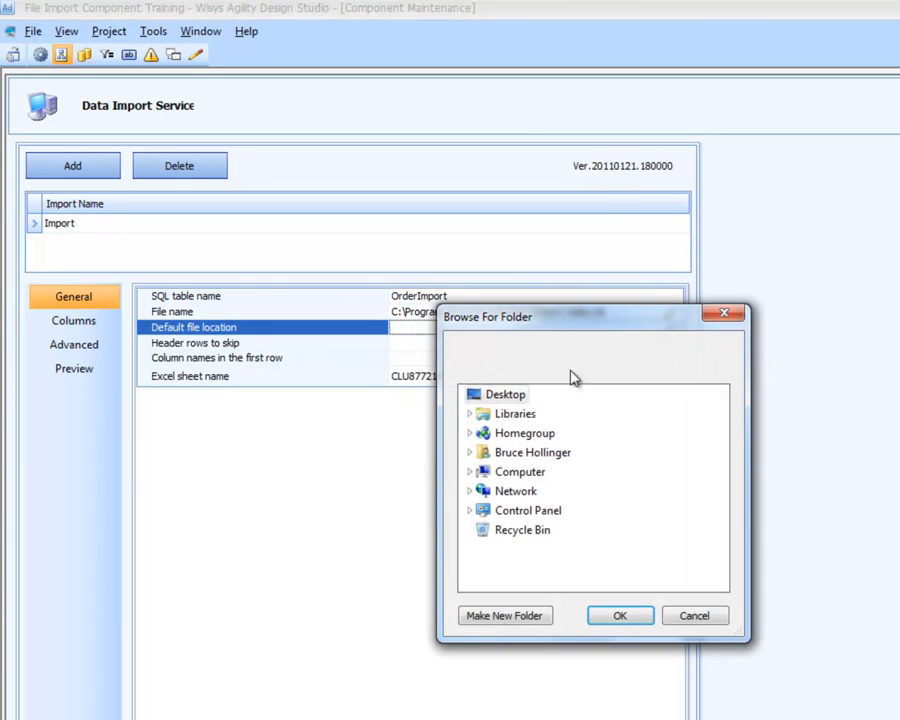
click(522, 472)
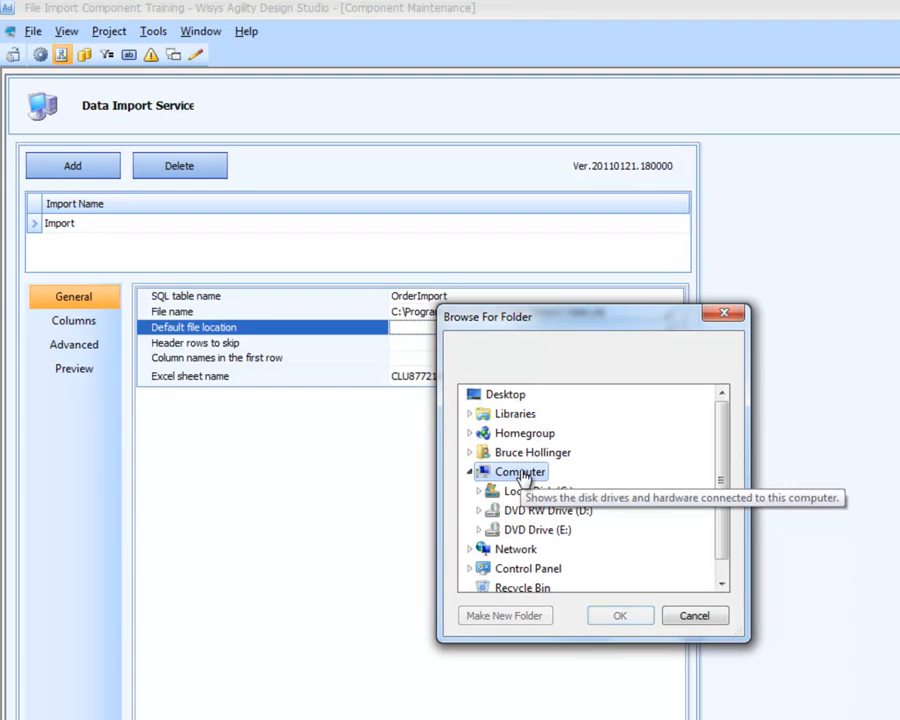
click(536, 492)
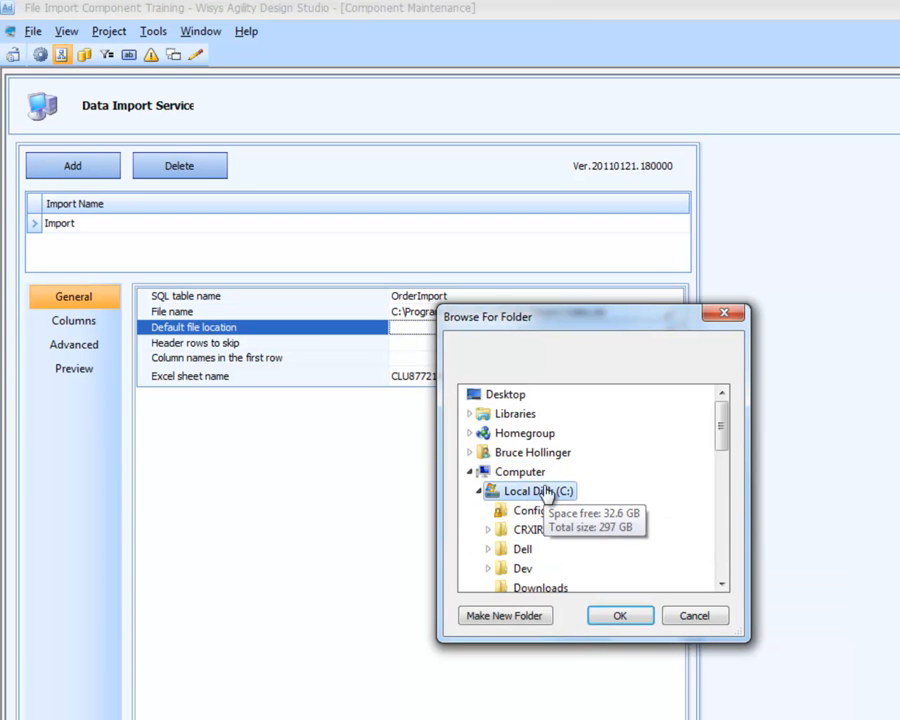
click(537, 515)
key(p)
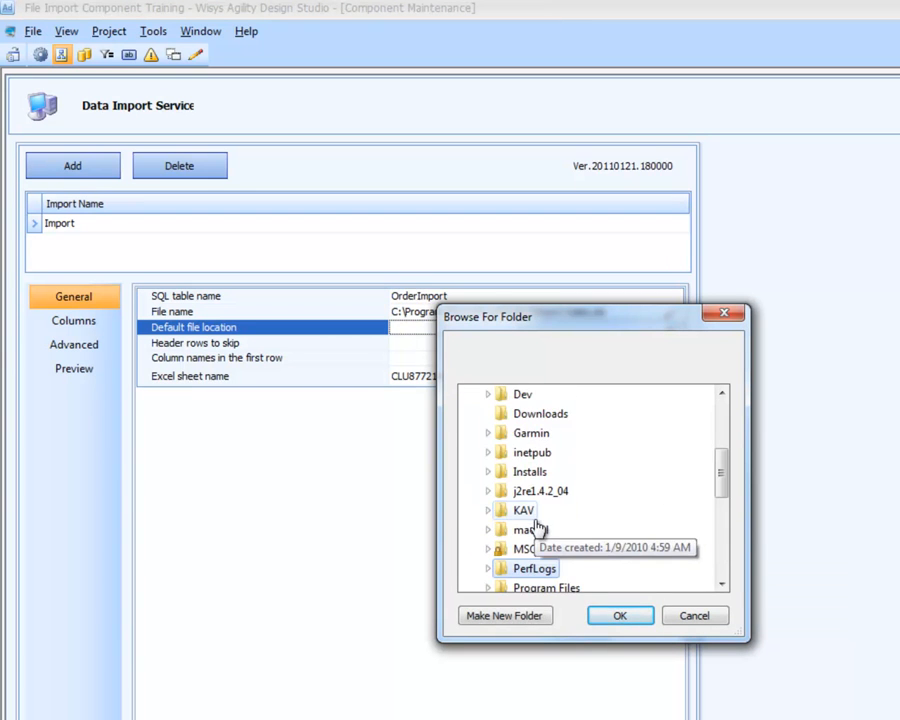
click(552, 588)
scroll(540, 568, down, 8)
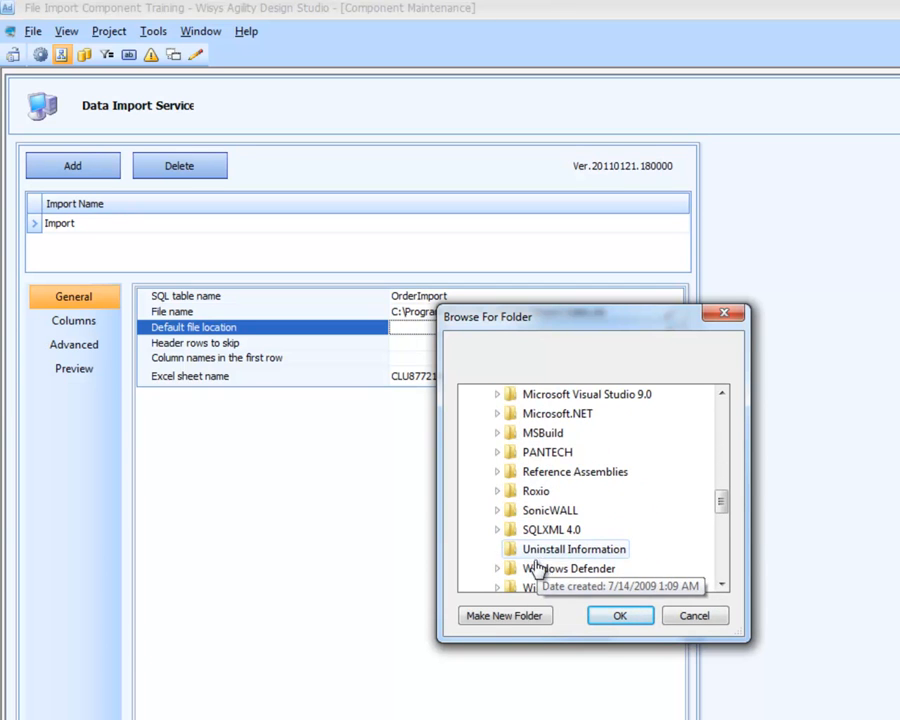
scroll(540, 568, down, 5)
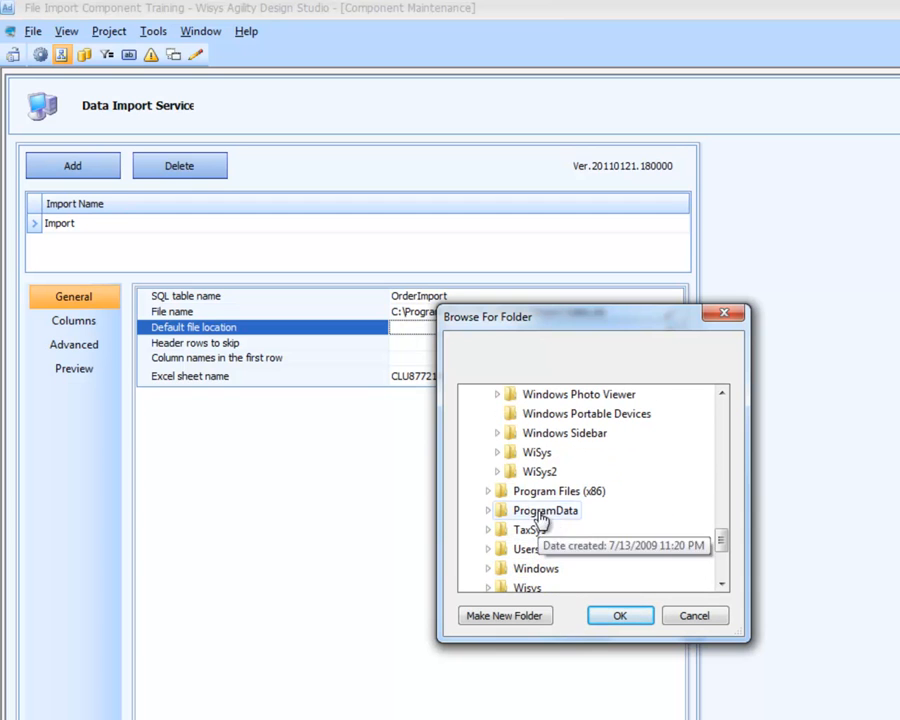
click(546, 458)
scroll(551, 518, down, 2)
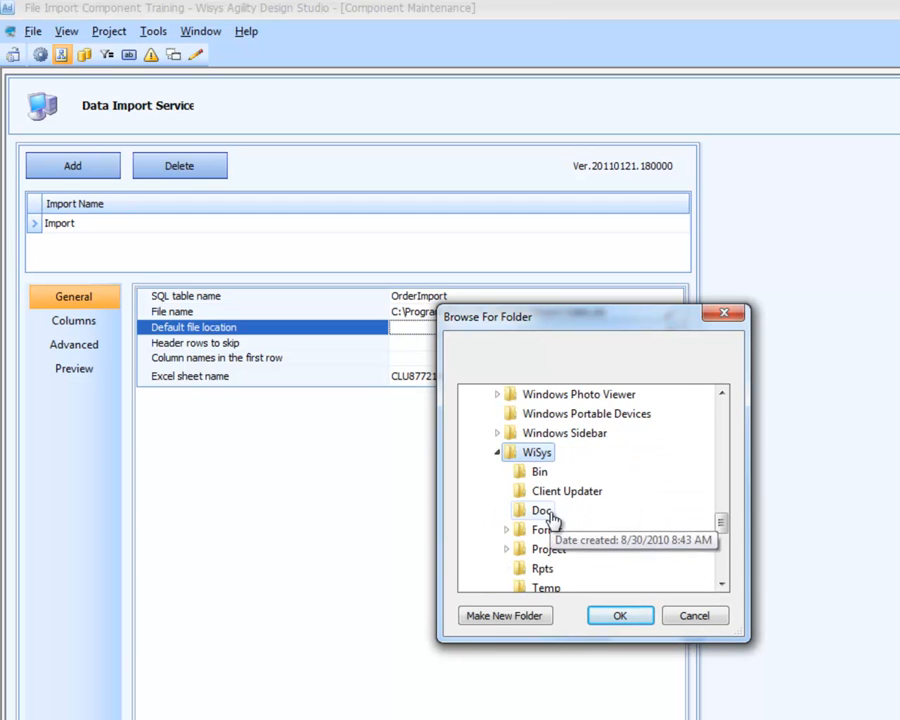
scroll(552, 522, down, 2)
scroll(552, 512, up, 1)
click(551, 490)
scroll(553, 495, up, 2)
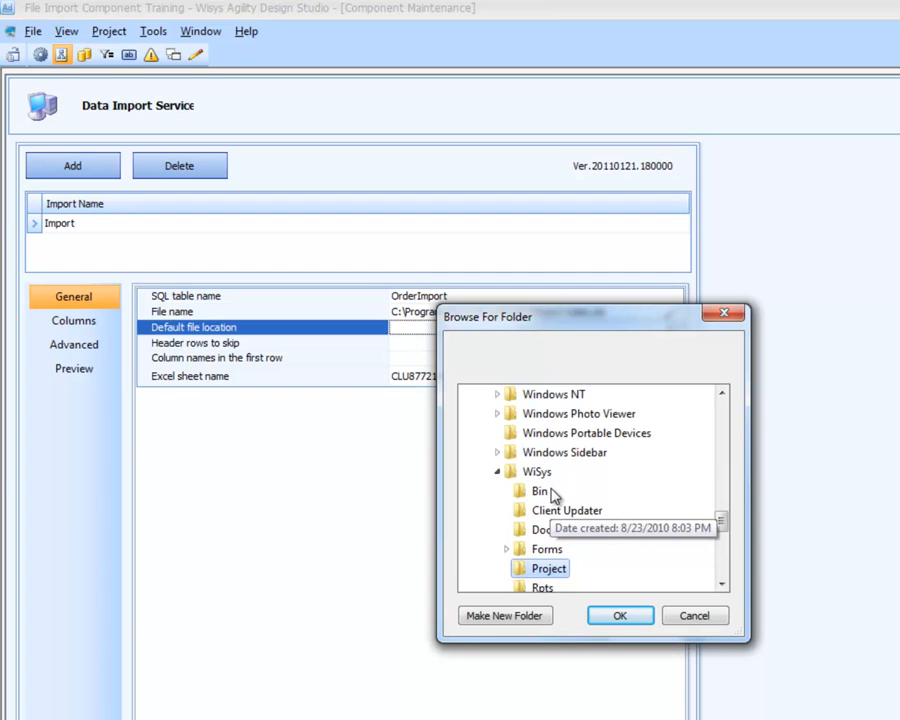
click(620, 616)
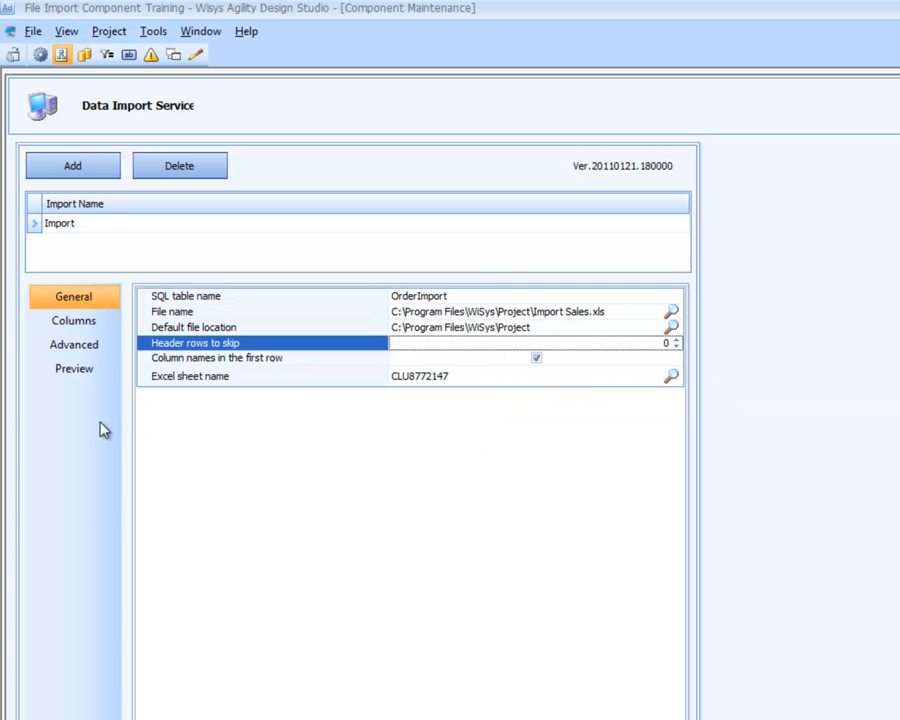
Preview the import's rows and create the OrderImport SQL table without data, replacing the existing table of that name
click(76, 370)
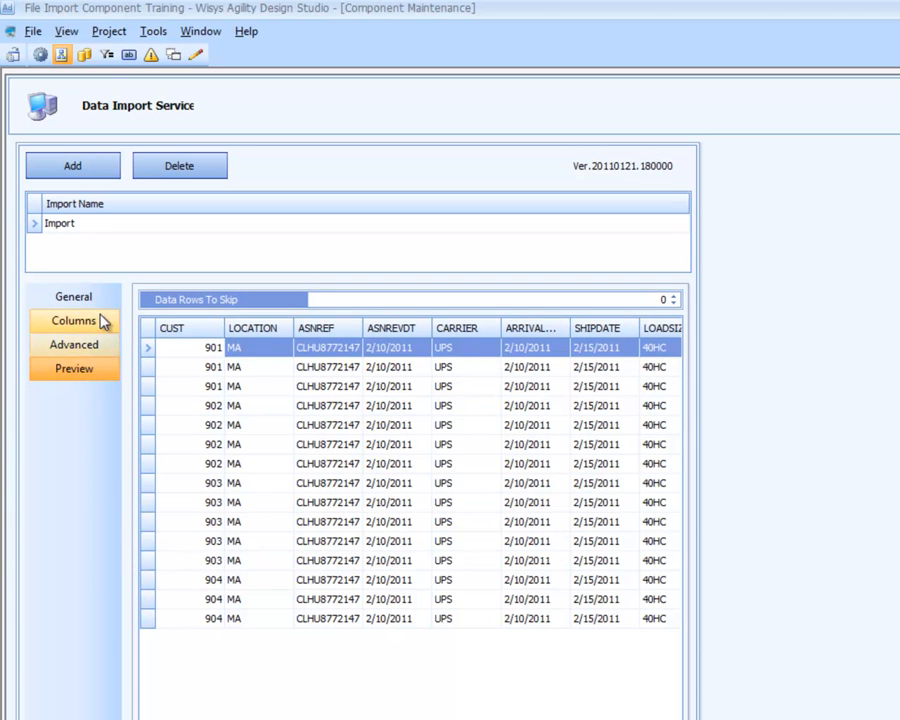
click(76, 298)
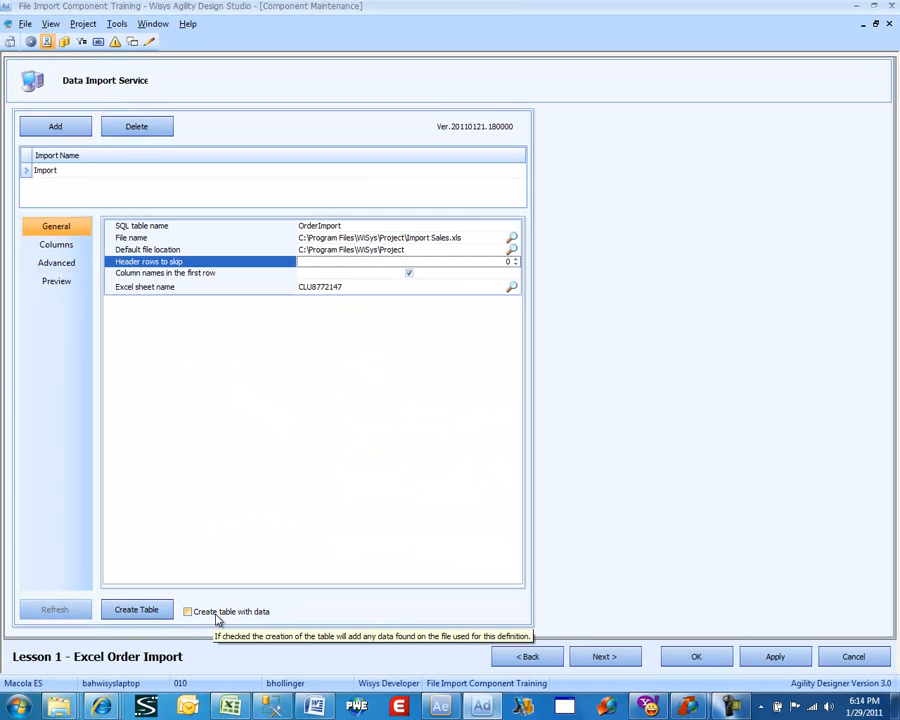
click(142, 613)
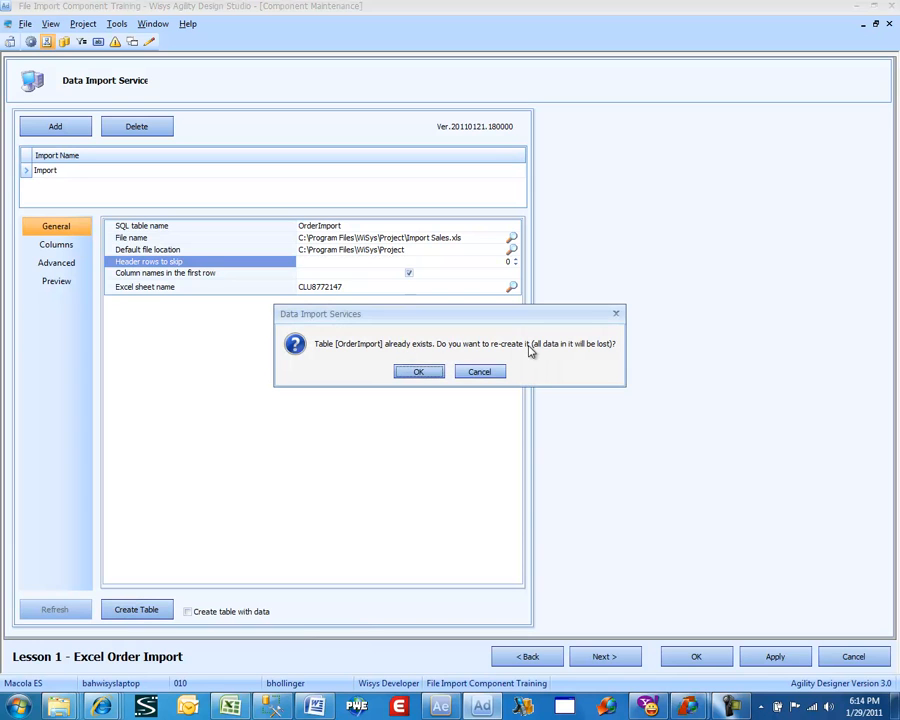
click(418, 373)
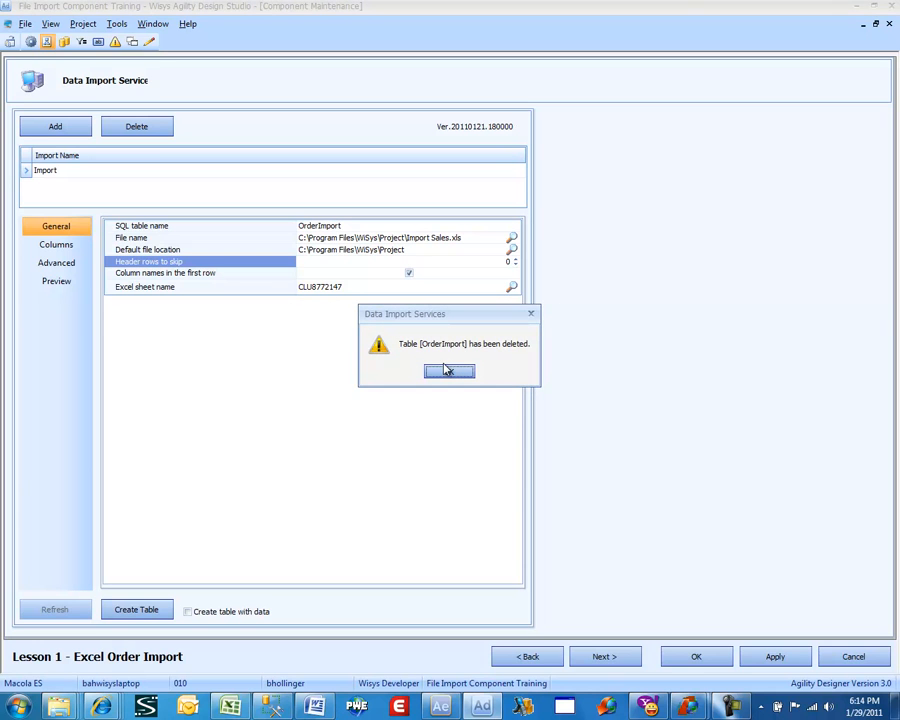
click(447, 371)
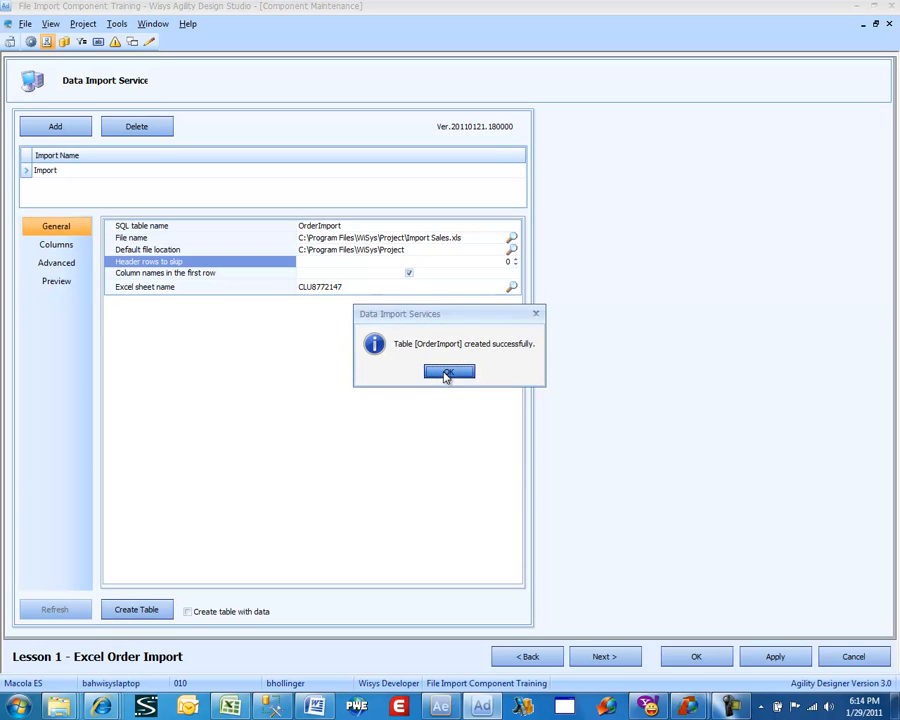
click(447, 373)
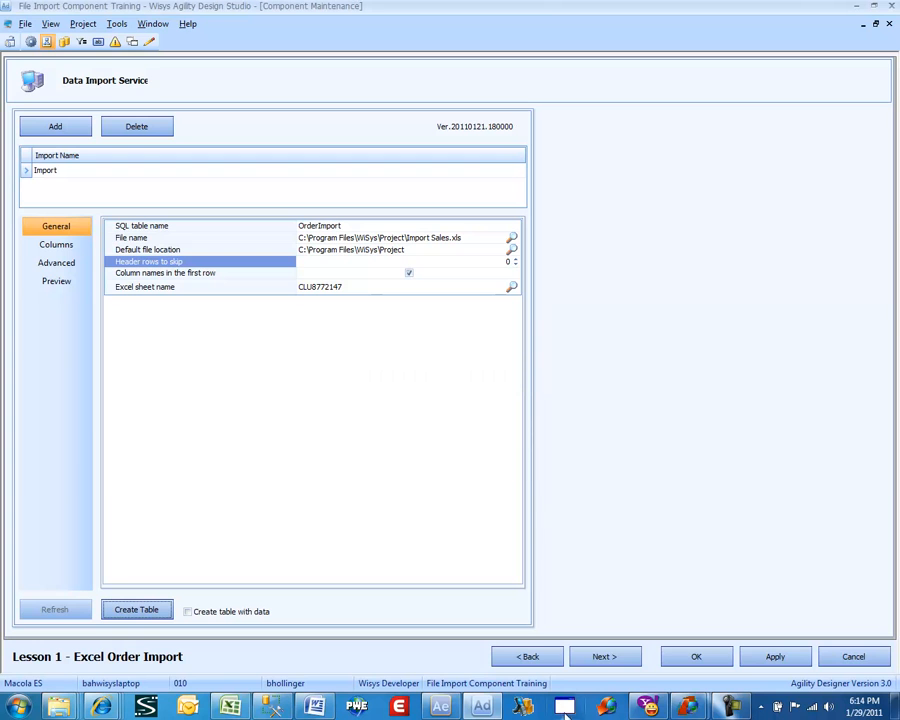
Proceed to the SQL statement definition and add the OrderImport table to the query, enlarging its field list slightly
click(630, 655)
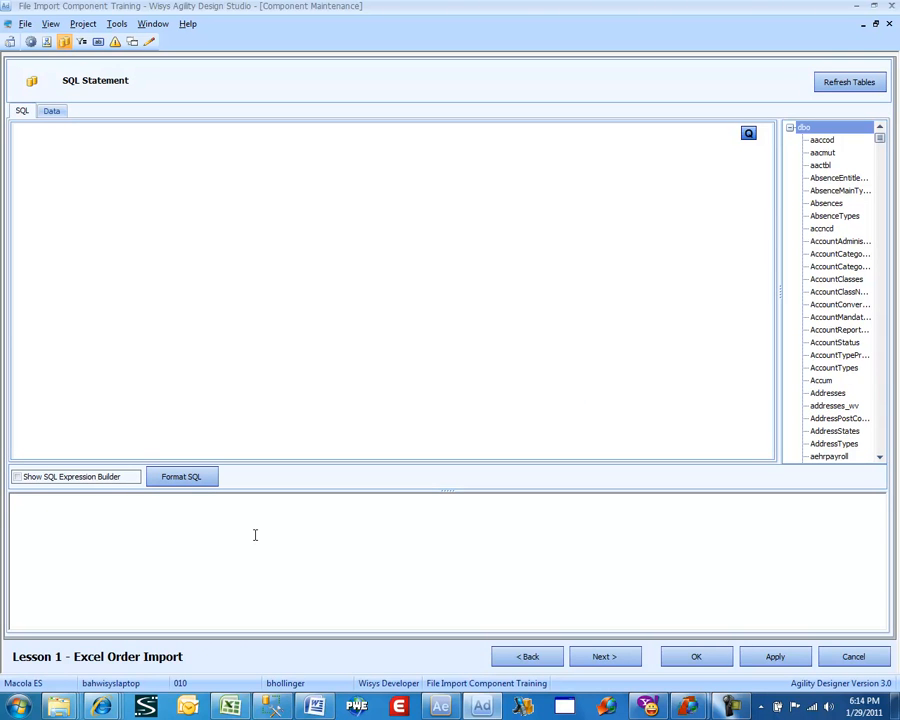
click(829, 381)
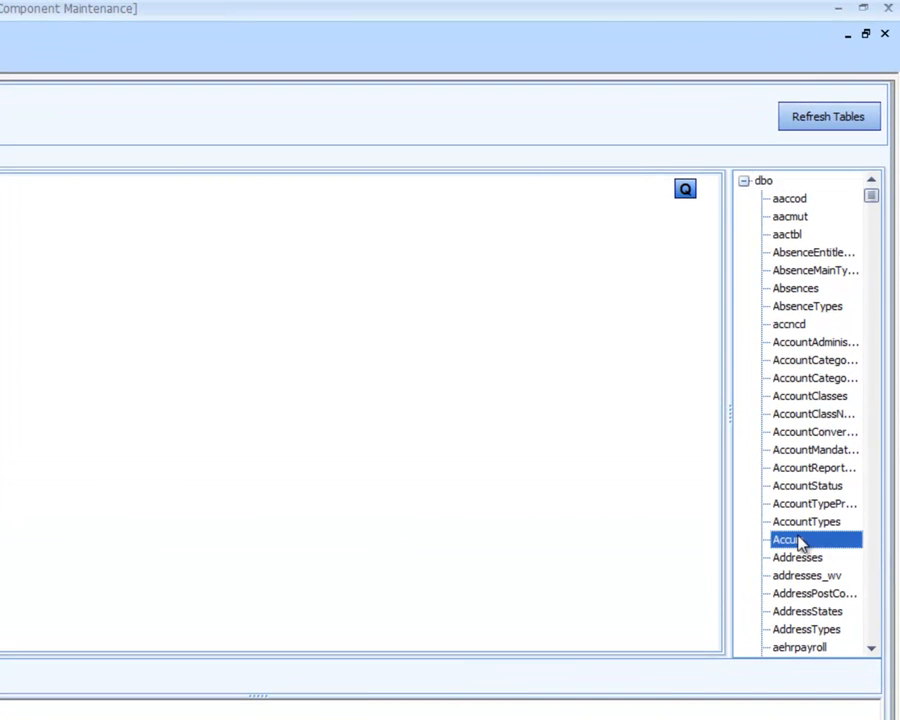
key(o)
key(r)
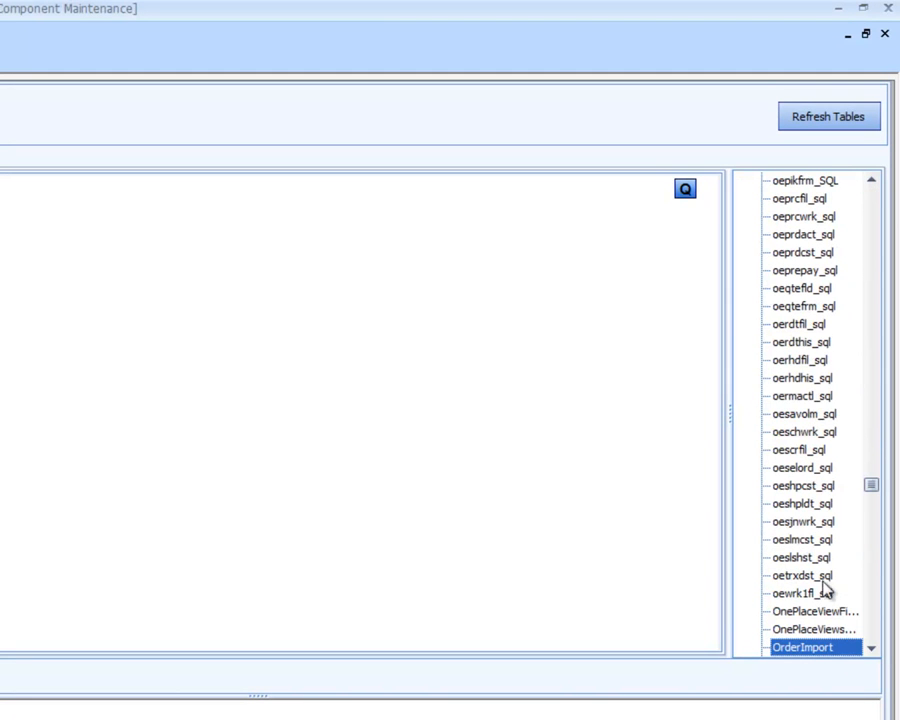
double_click(817, 648)
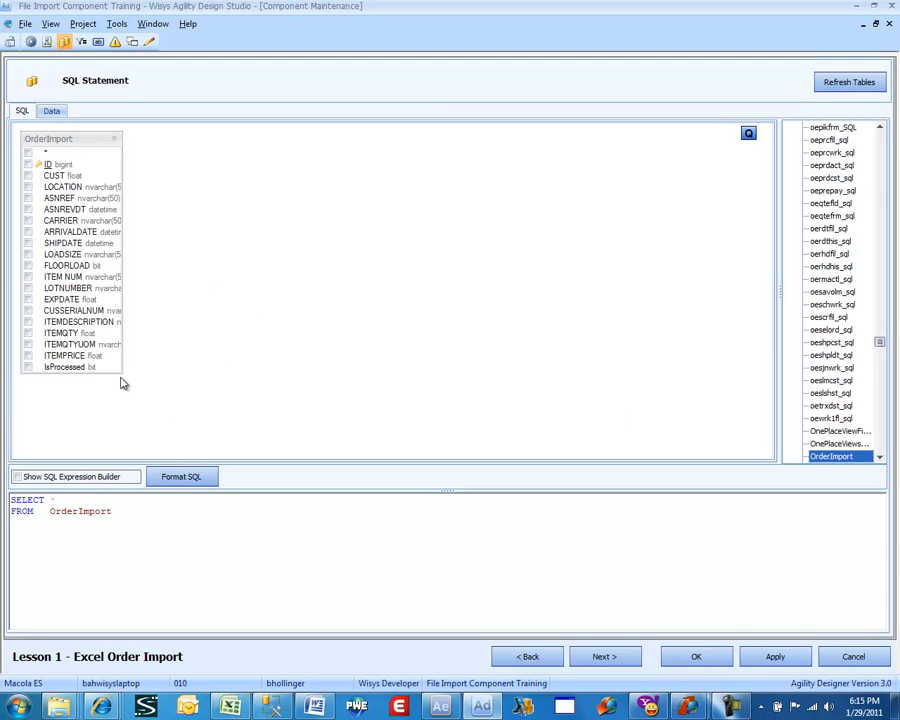
drag(120, 373, 122, 384)
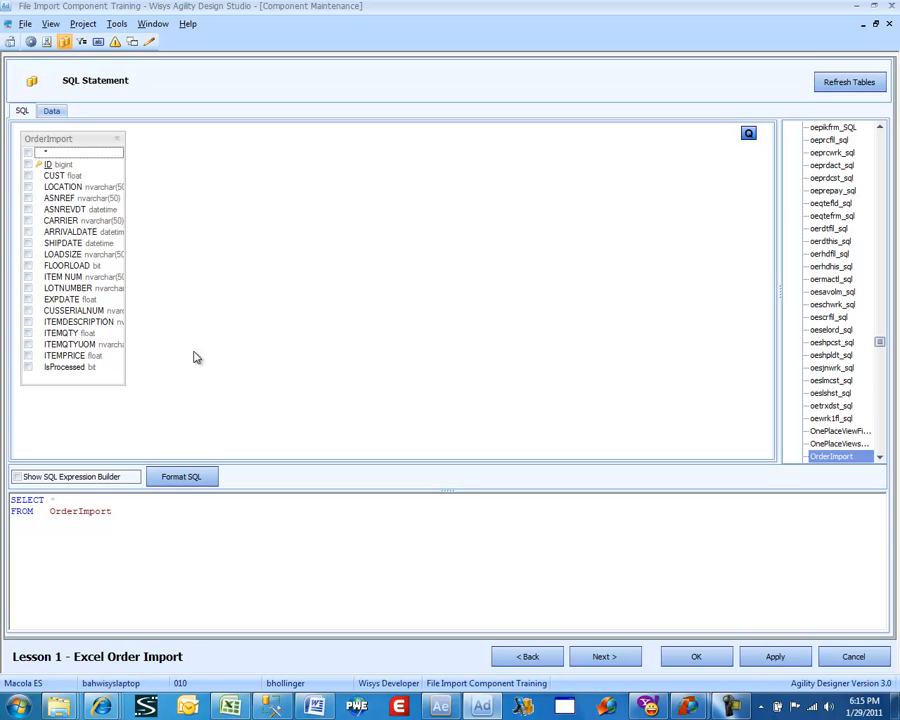
Restrict the OrderImport query to rows where IsProcessed is null and order it by CUST
click(167, 511)
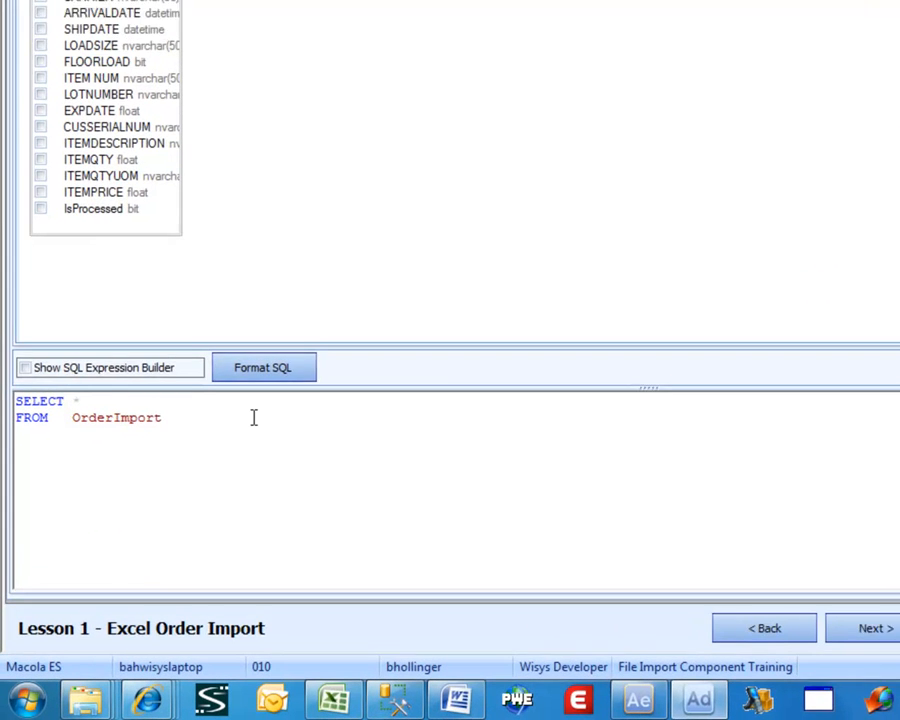
text(where)
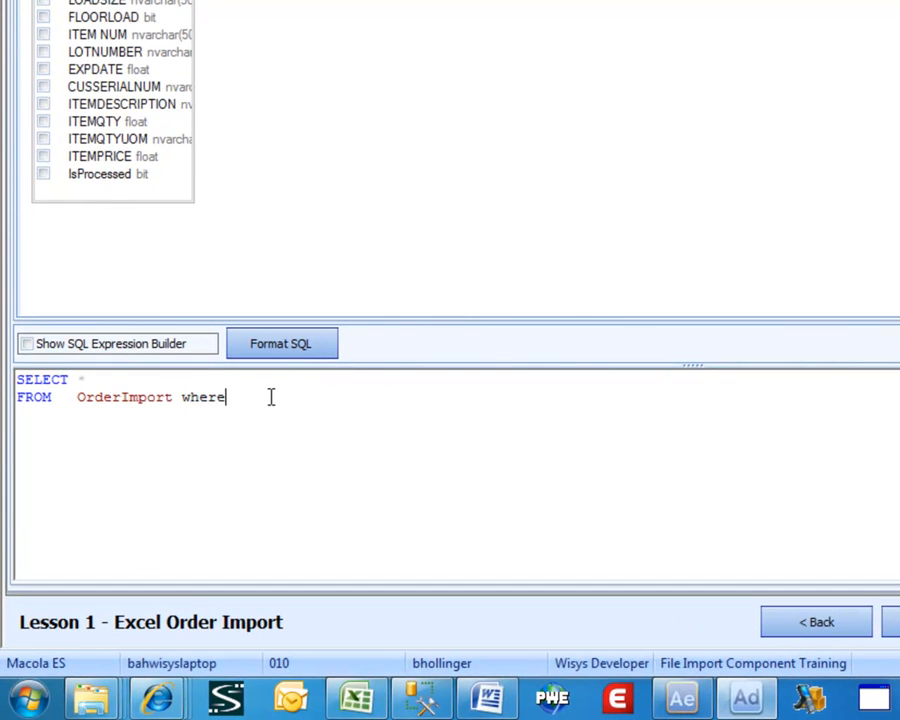
text( isprocessed is null)
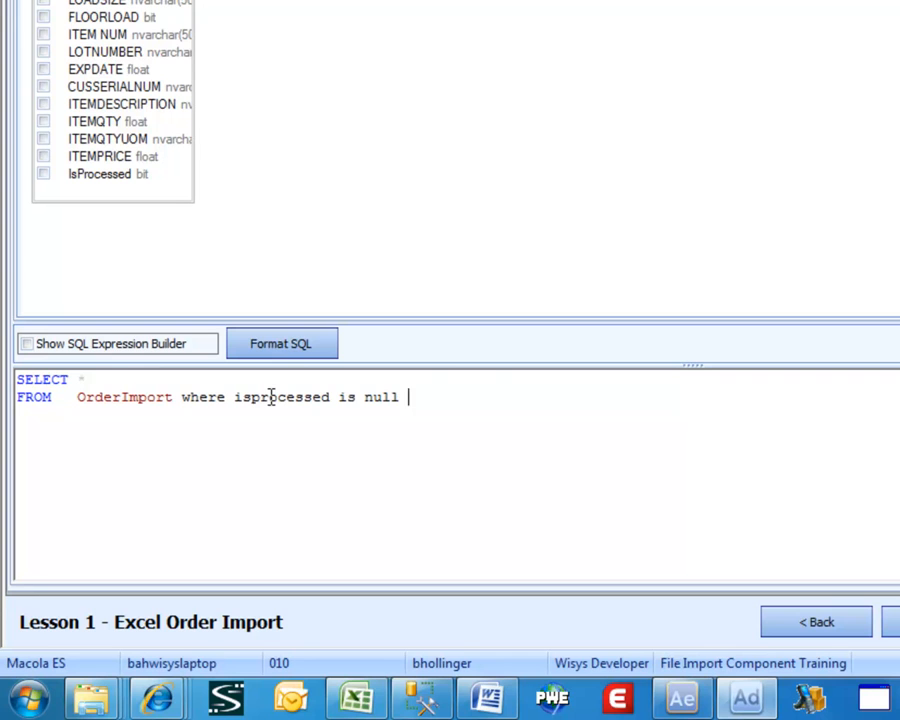
text(order by cust)
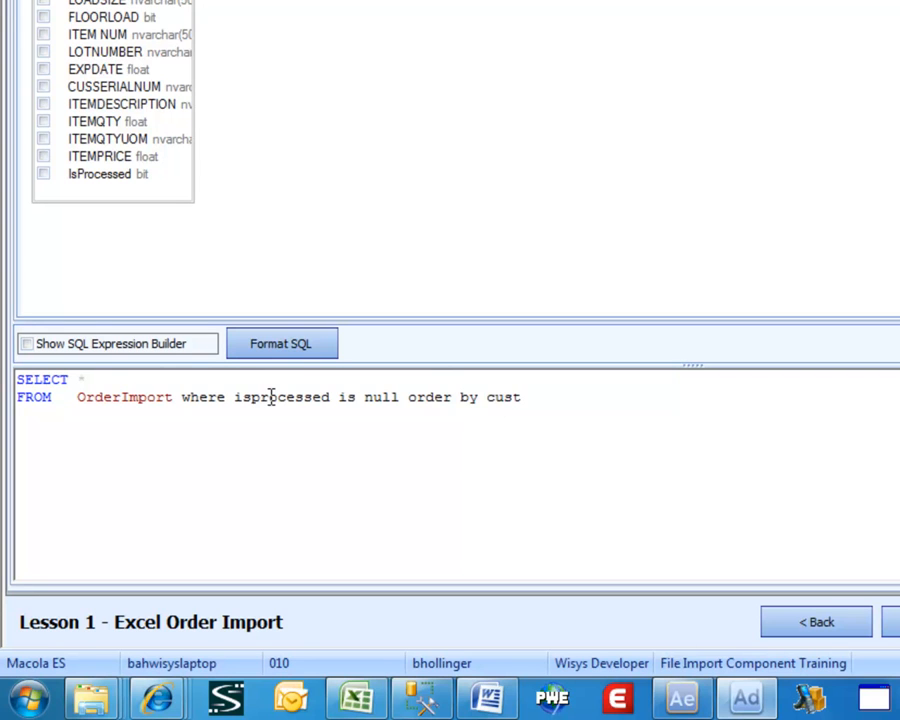
key(Up)
click(406, 141)
Add 'OrderImport' AS 'TableName' before the asterisk in the SELECT list, correcting the missing closing quote, and check the query's data columns
click(125, 392)
key(Up)
key(Left)
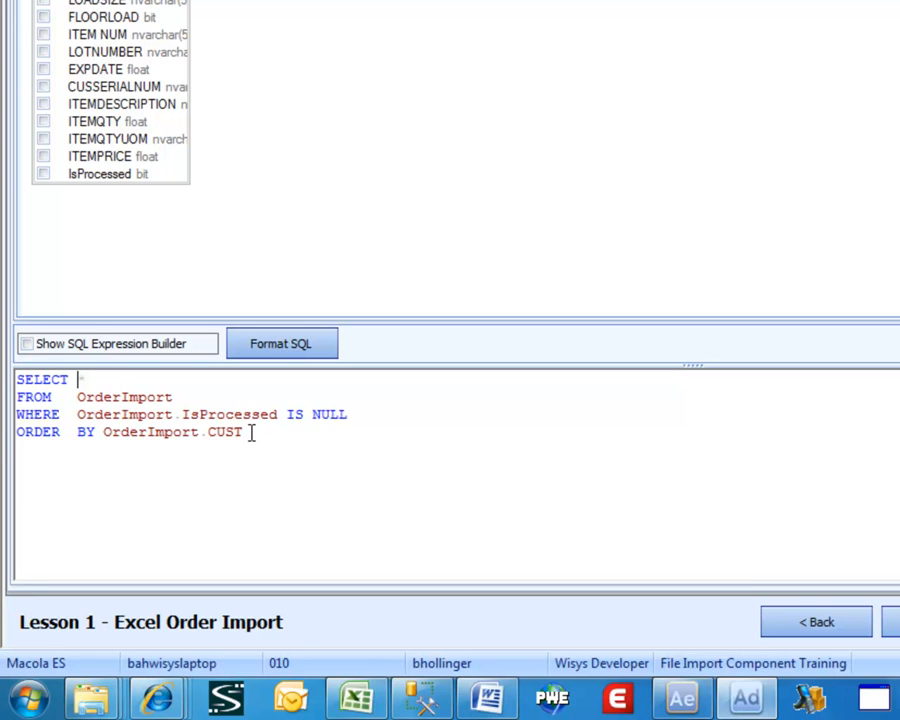
text('OrderImport' as)
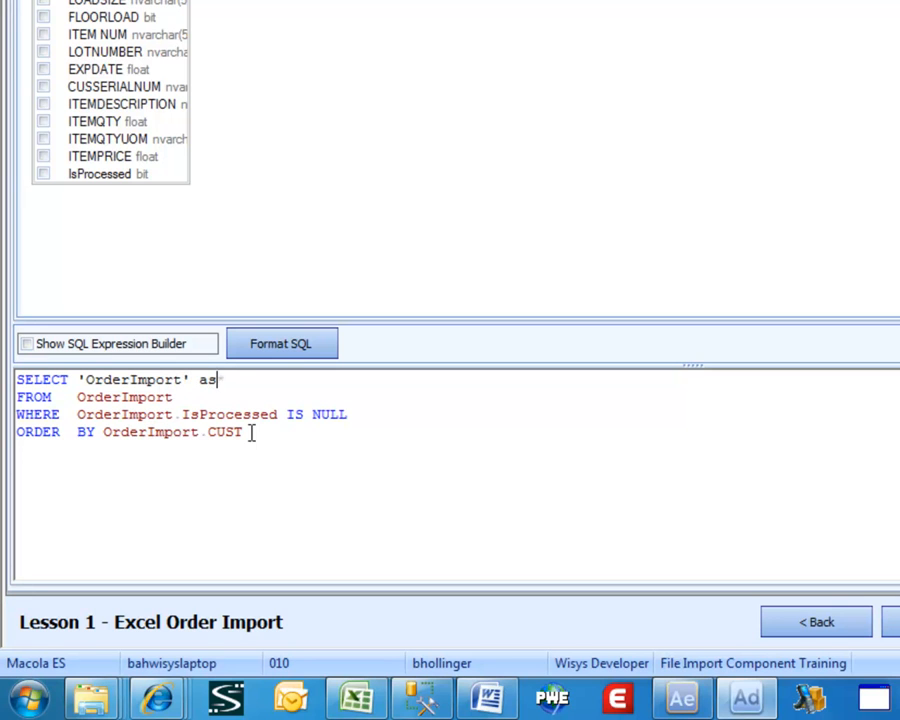
text( 'TableName)
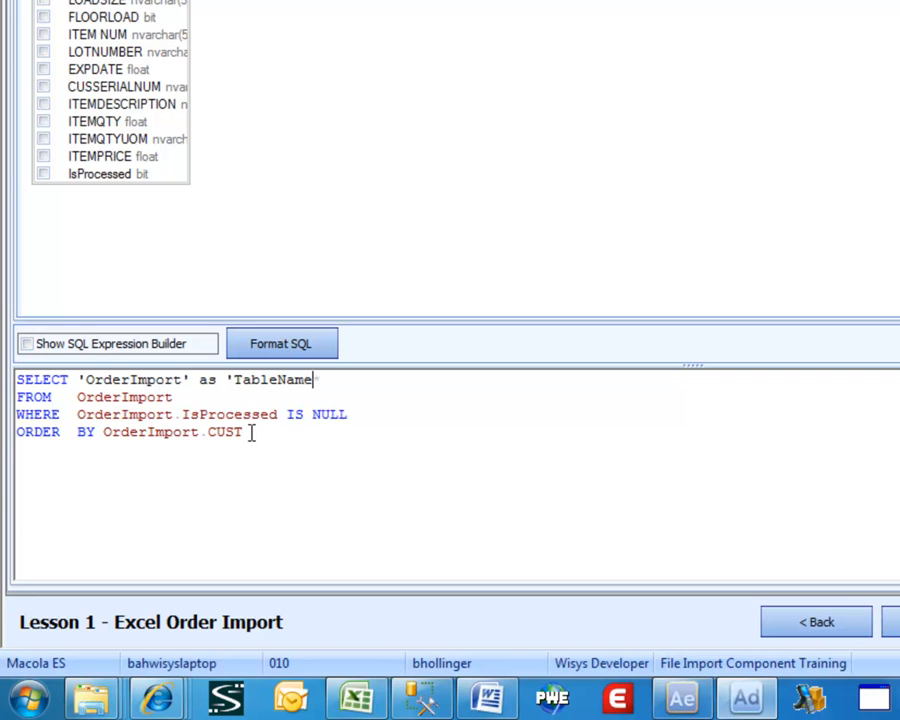
text(,)
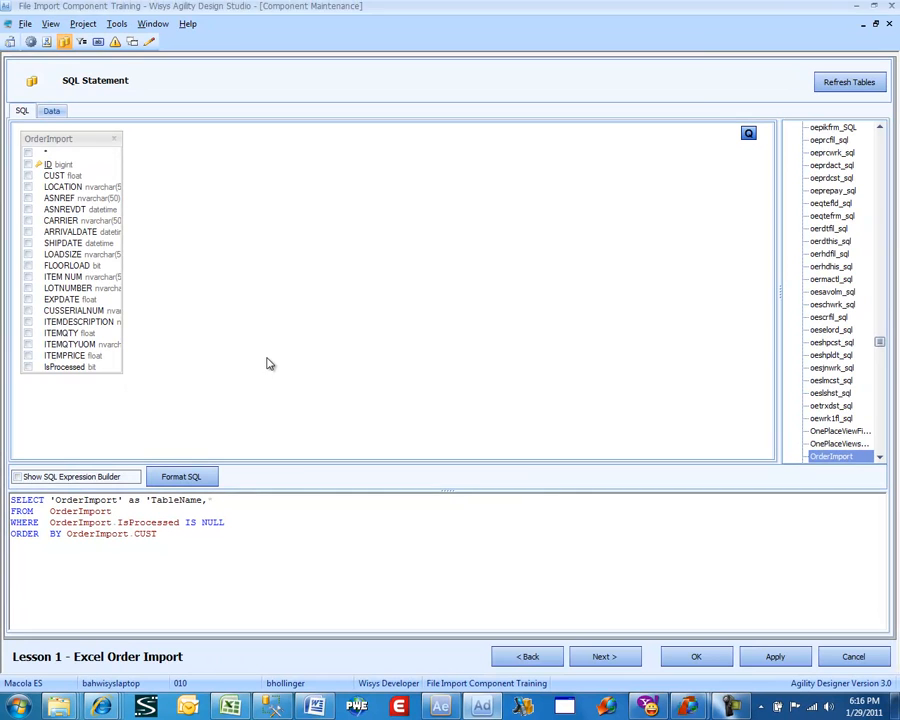
click(414, 163)
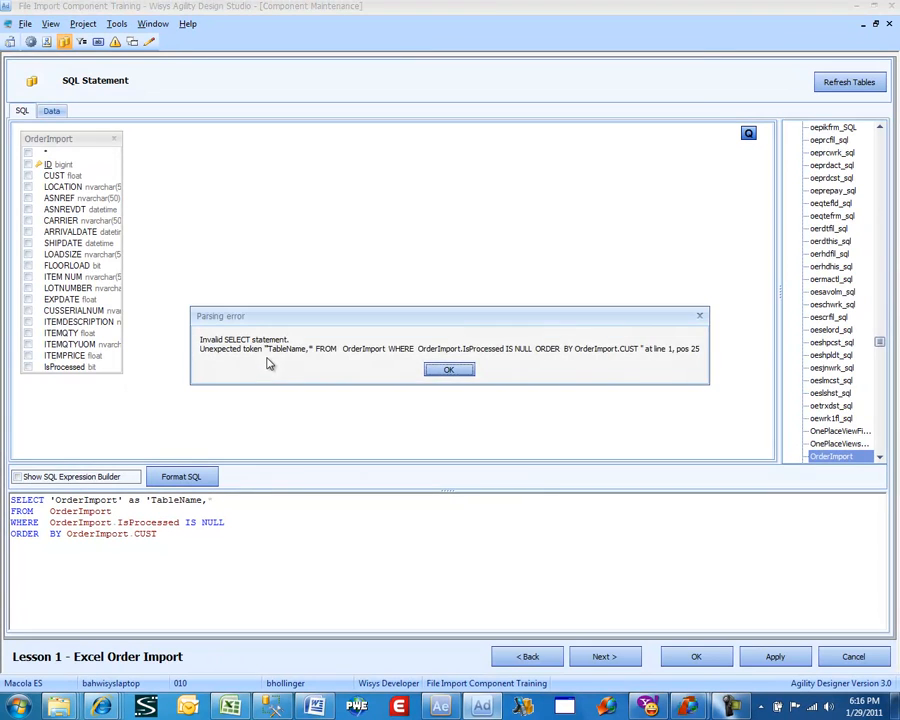
click(449, 369)
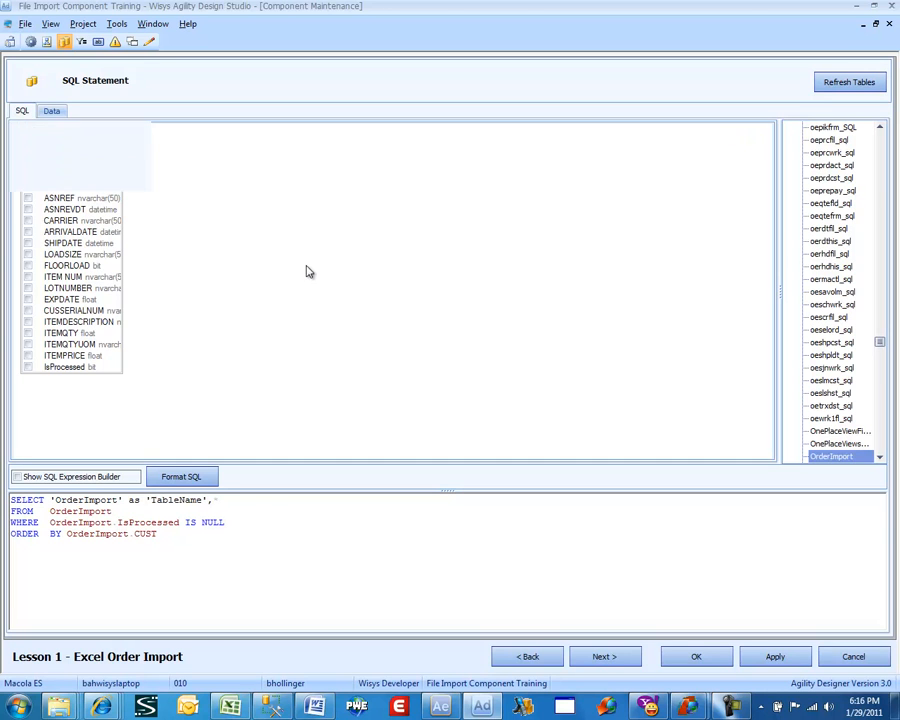
key(Return)
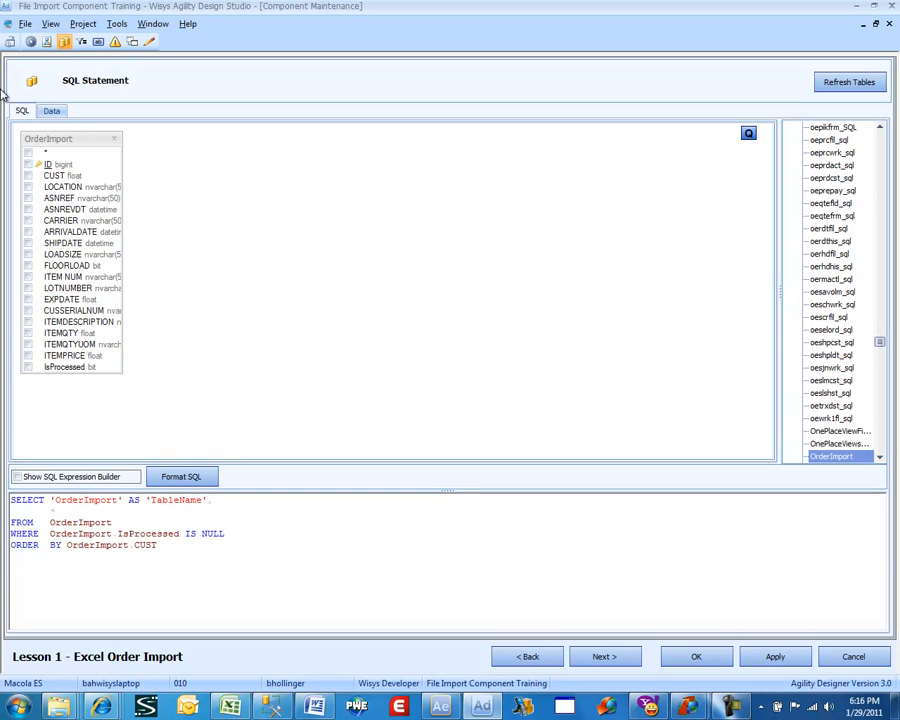
click(52, 112)
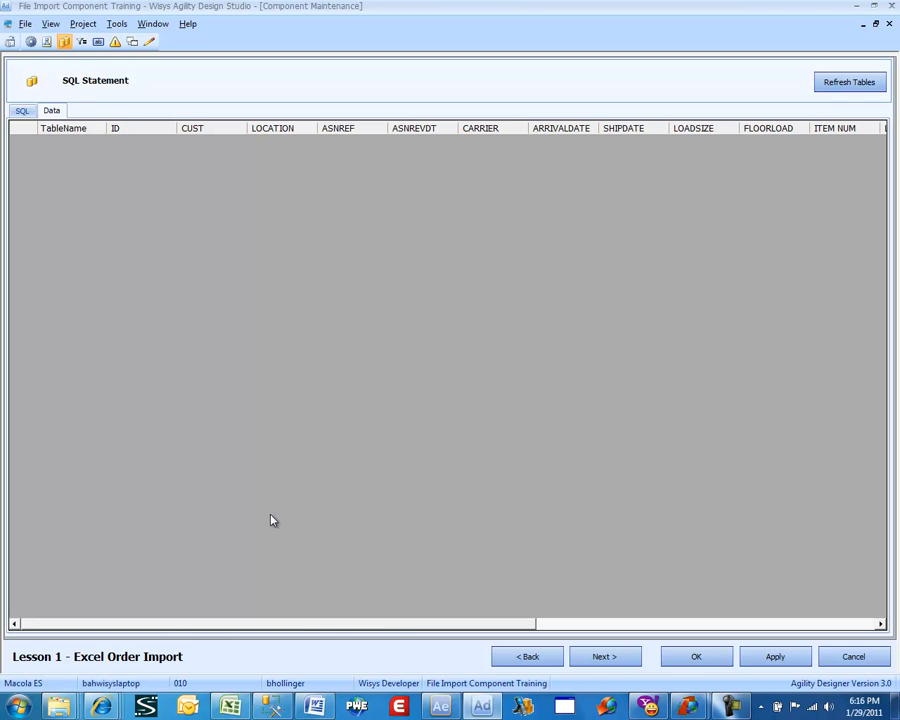
drag(396, 625, 327, 679)
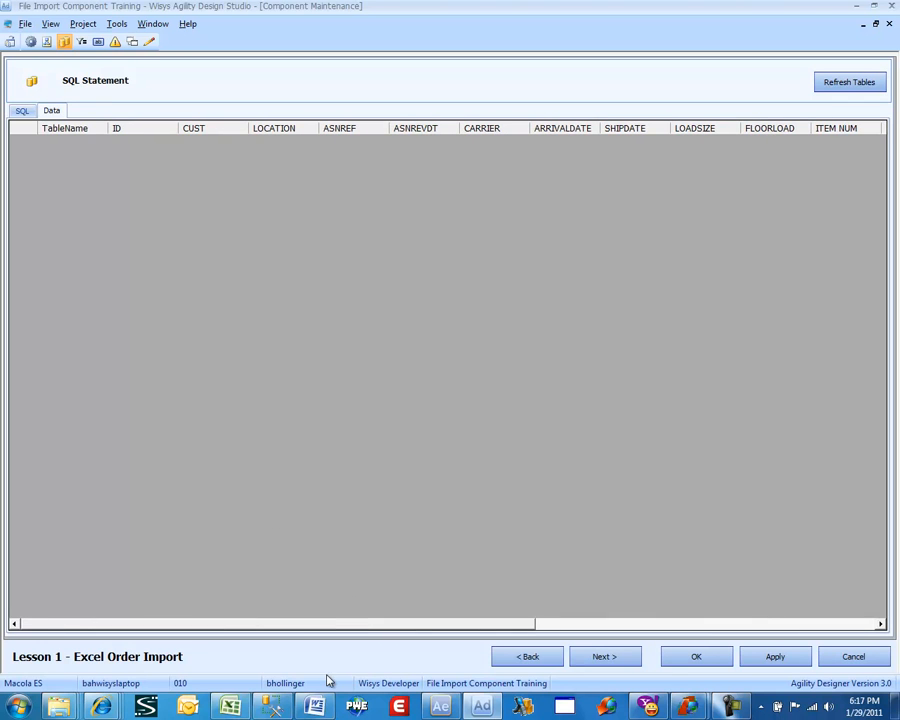
Proceed past the SQL statement and filter columns without adding filters, and add a button captioned Import to the component
click(24, 111)
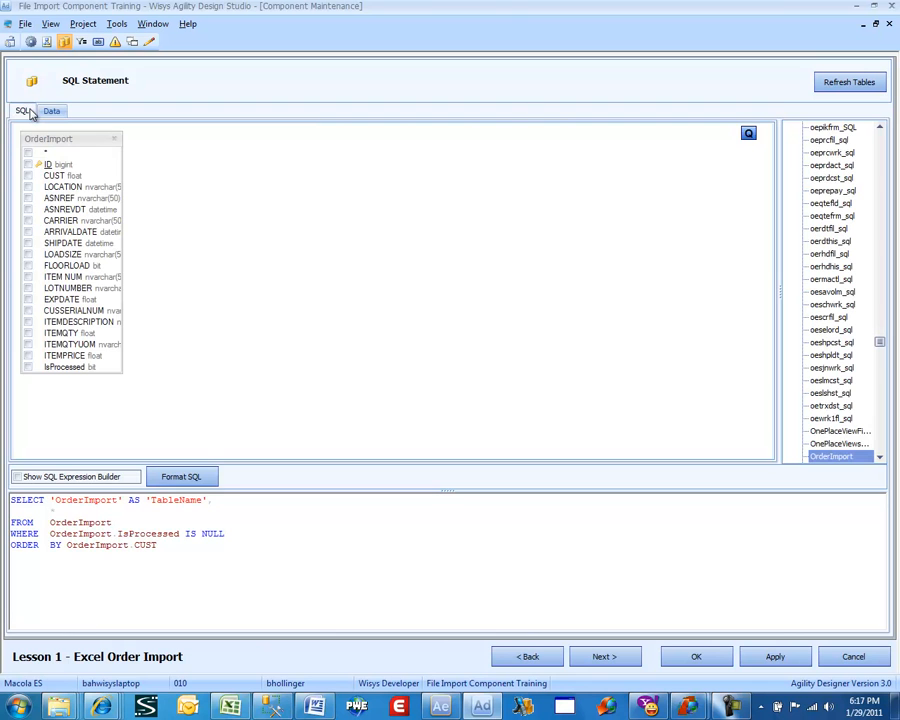
click(604, 657)
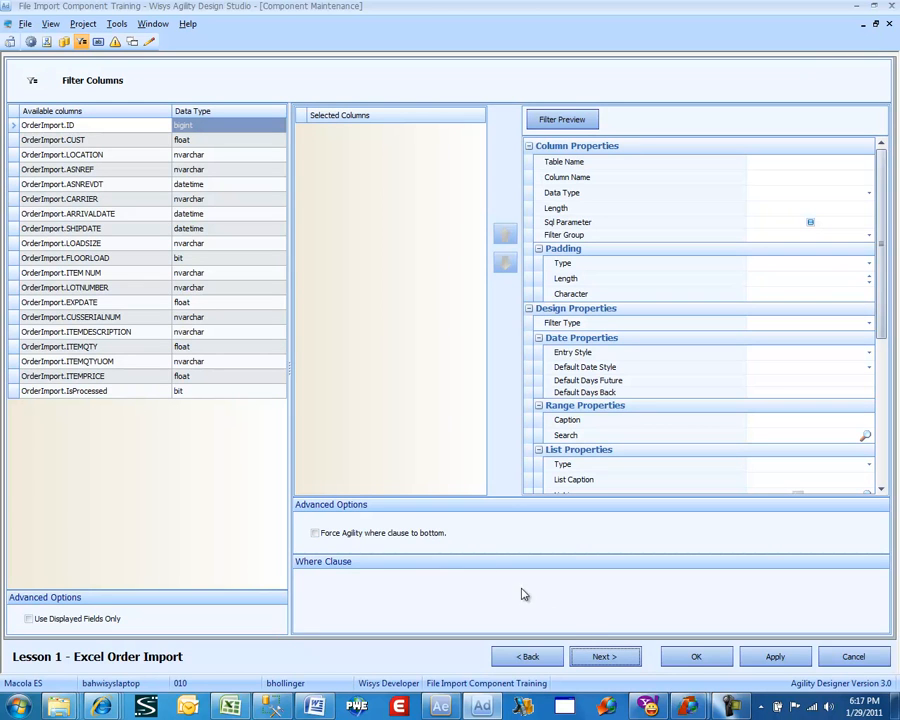
click(605, 658)
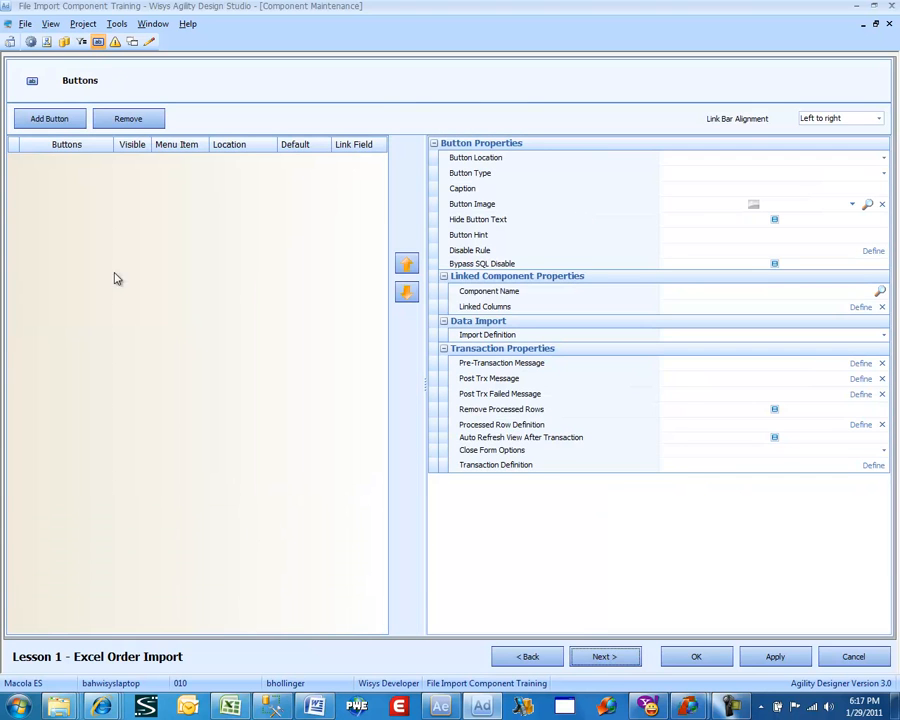
click(43, 118)
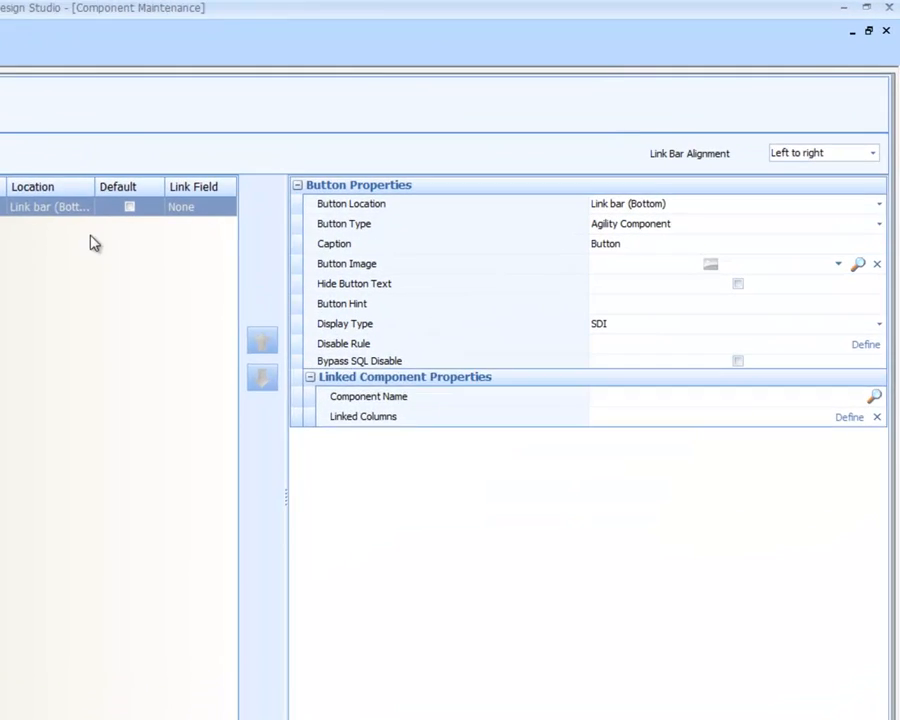
click(595, 276)
double_click(593, 276)
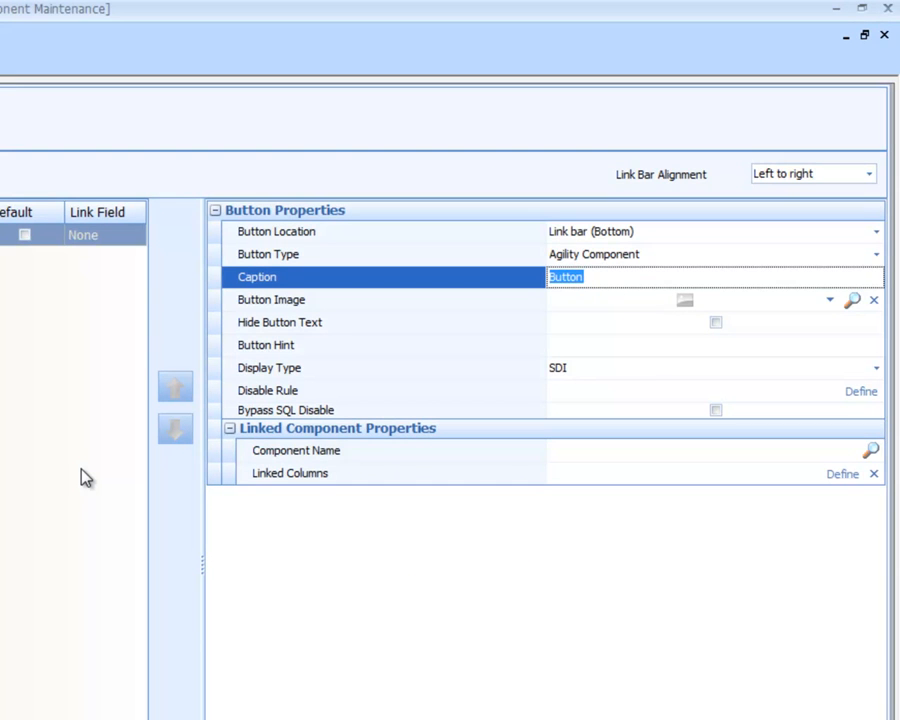
text(Import)
Set the Import button's type to Data import definition and assign it the Import definition
click(648, 257)
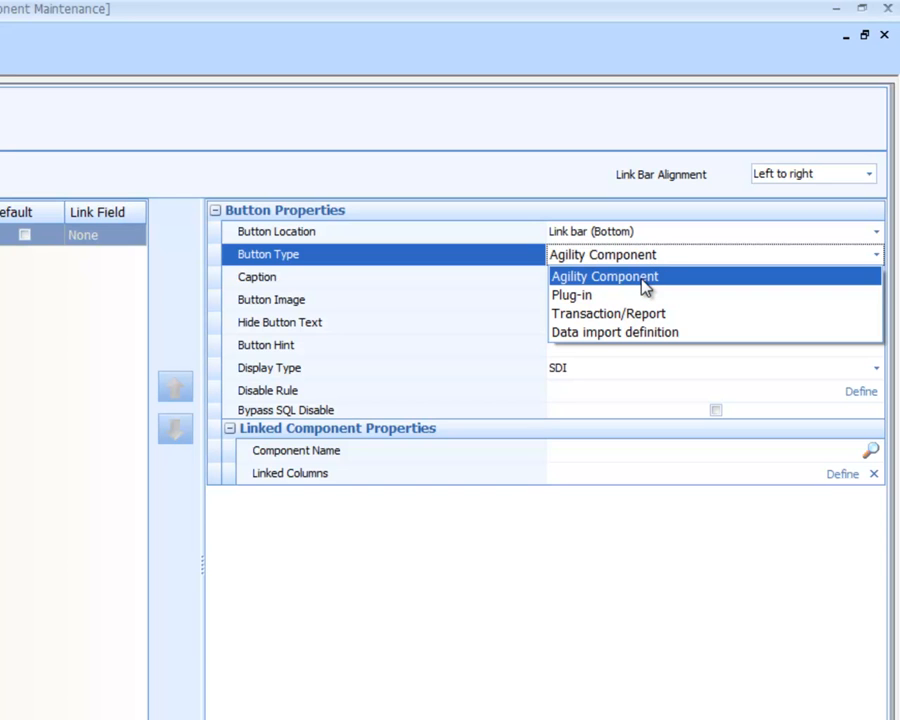
click(647, 334)
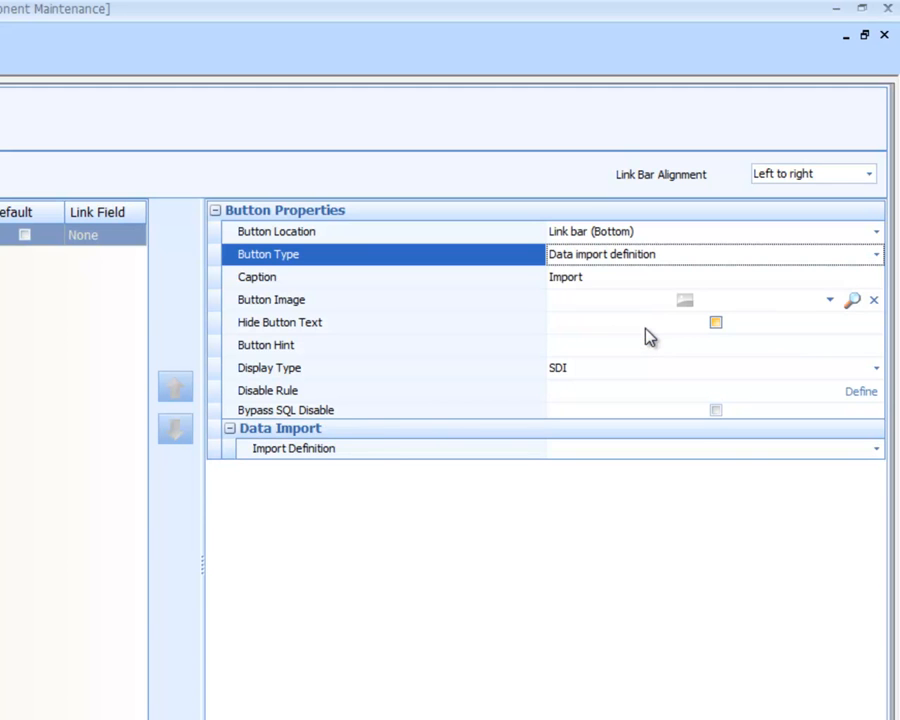
click(870, 452)
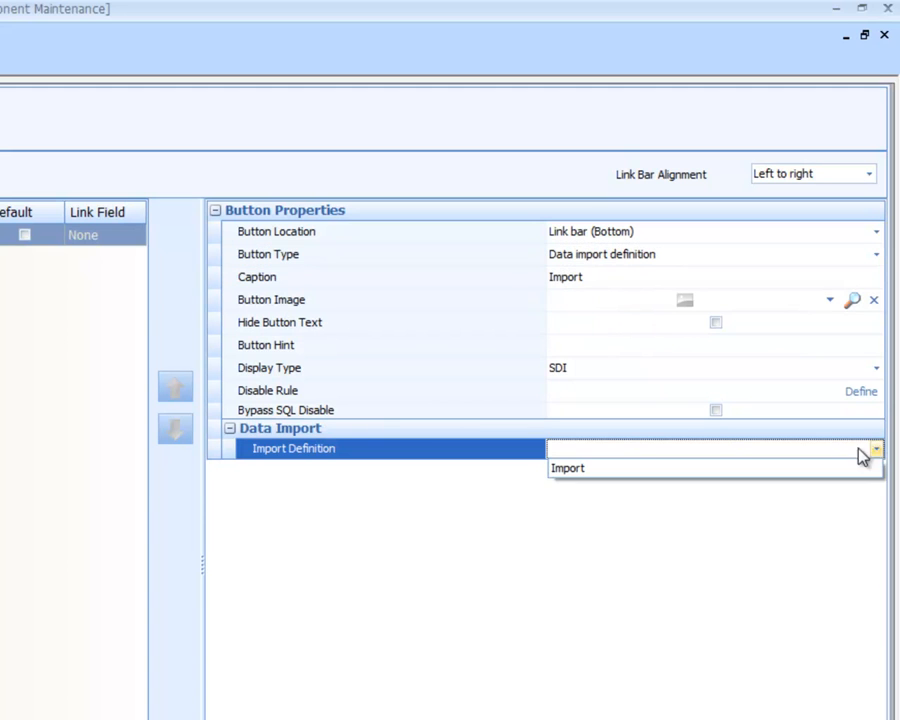
click(573, 469)
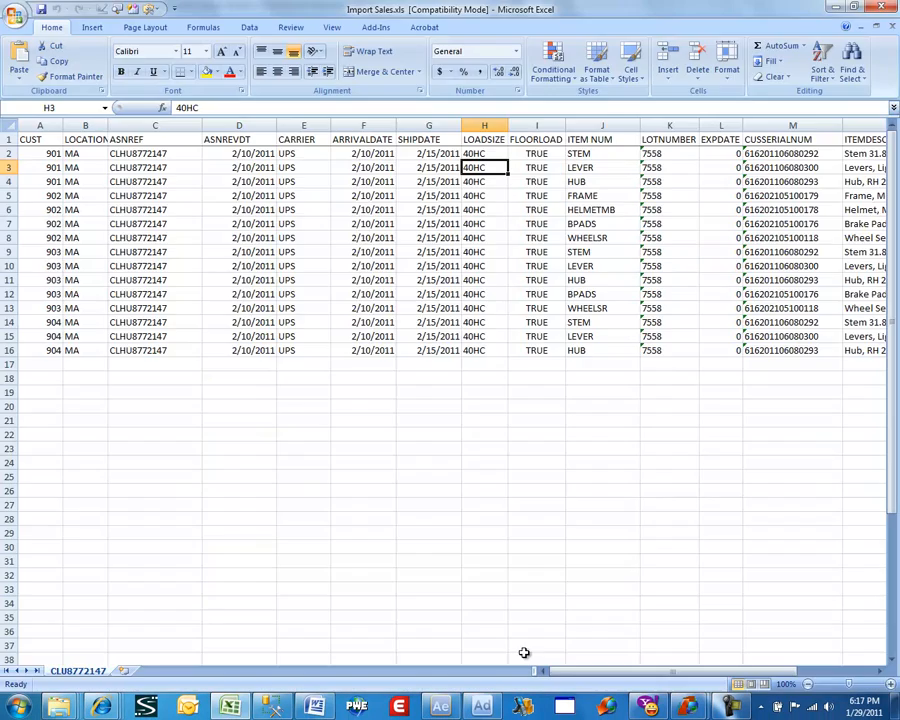
Switch back to Agility Design Studio, review the SQL statement and data import service settings, and return to the button definitions
click(480, 704)
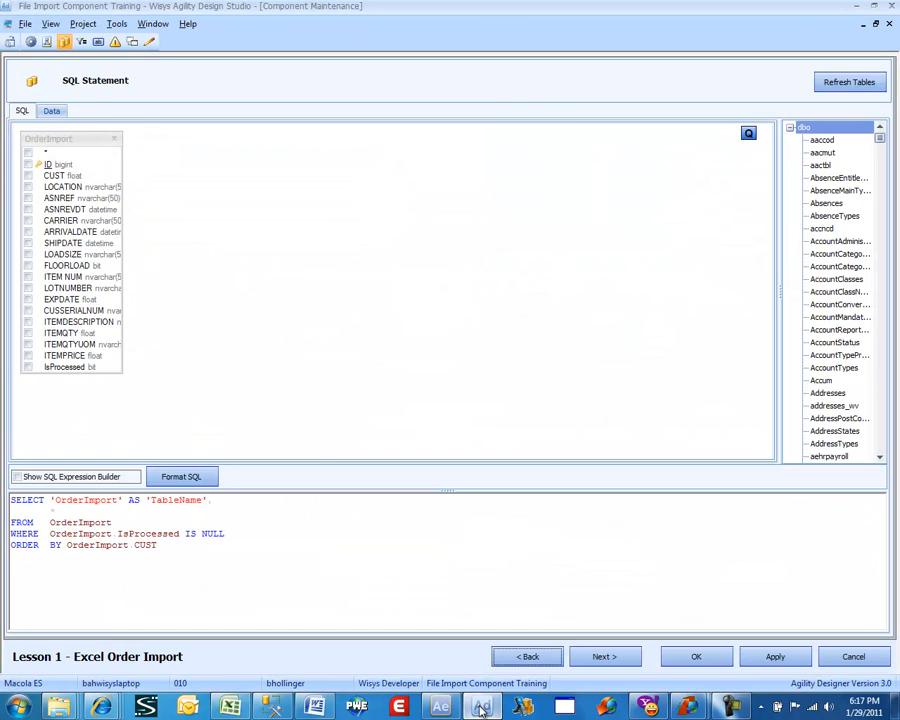
click(500, 658)
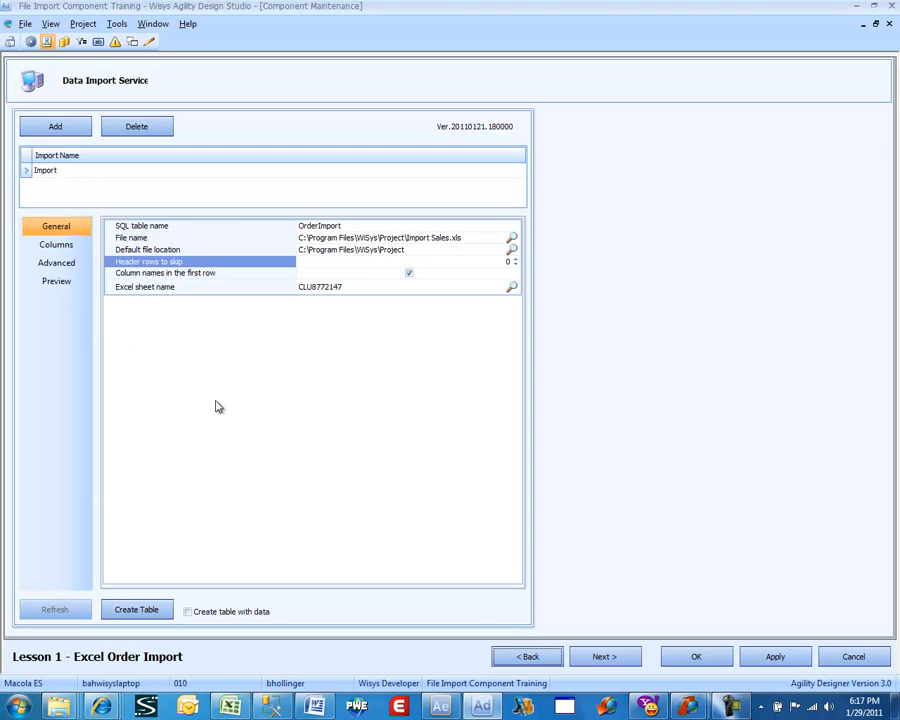
click(618, 656)
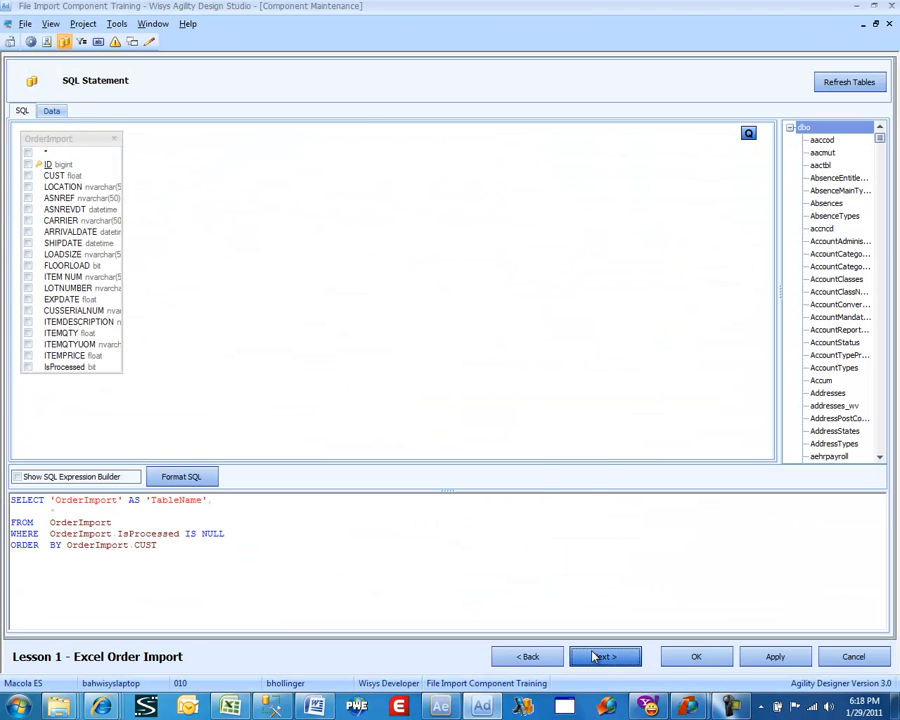
click(593, 656)
click(596, 656)
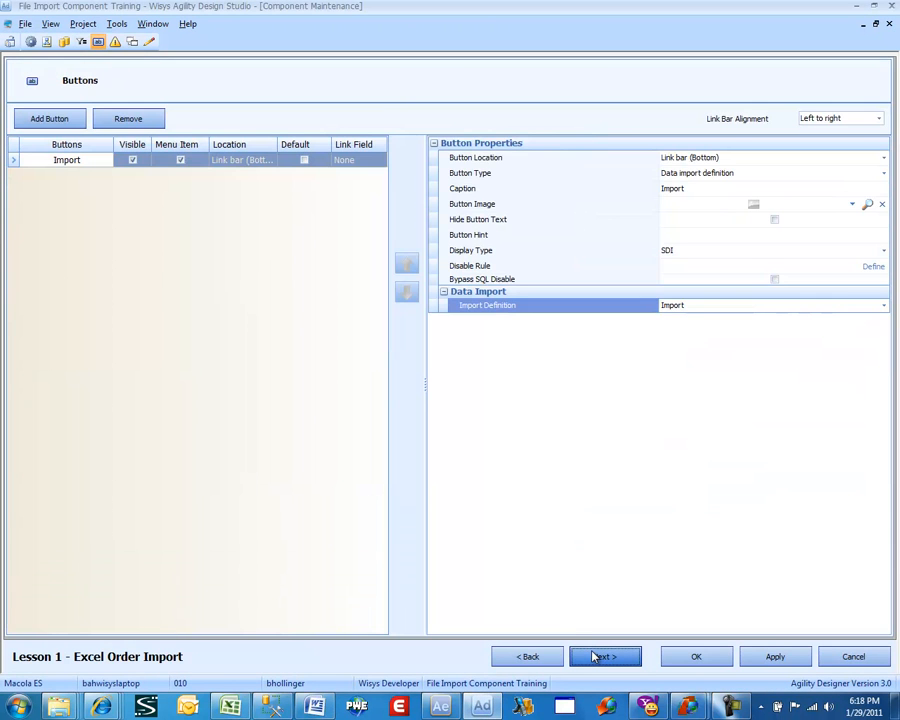
Save the component and launch Lesson 1 - Excel Order Import from the component list
click(685, 656)
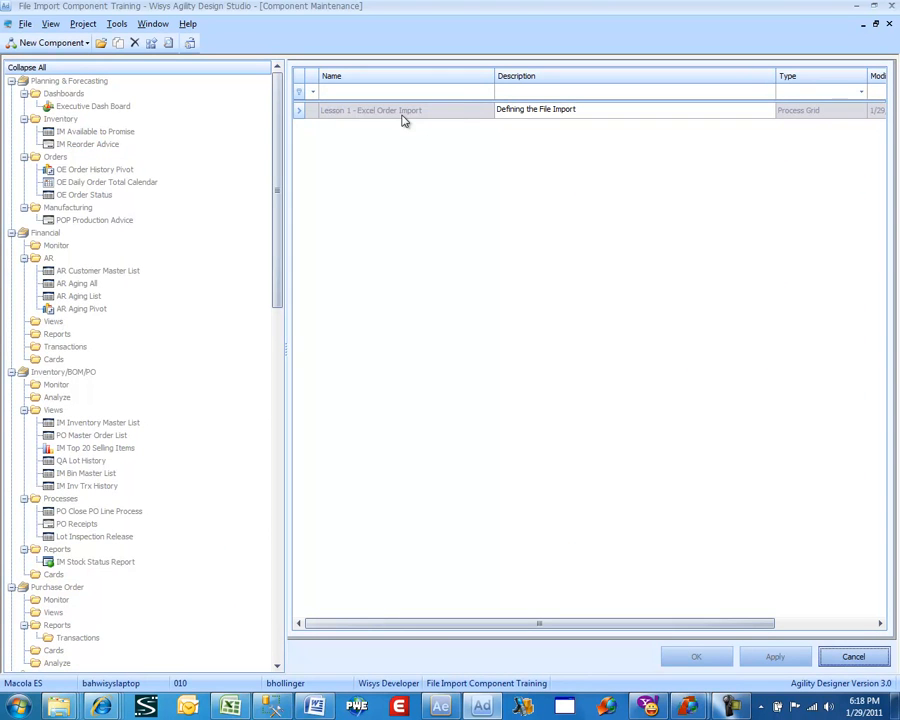
right_click(404, 116)
click(420, 122)
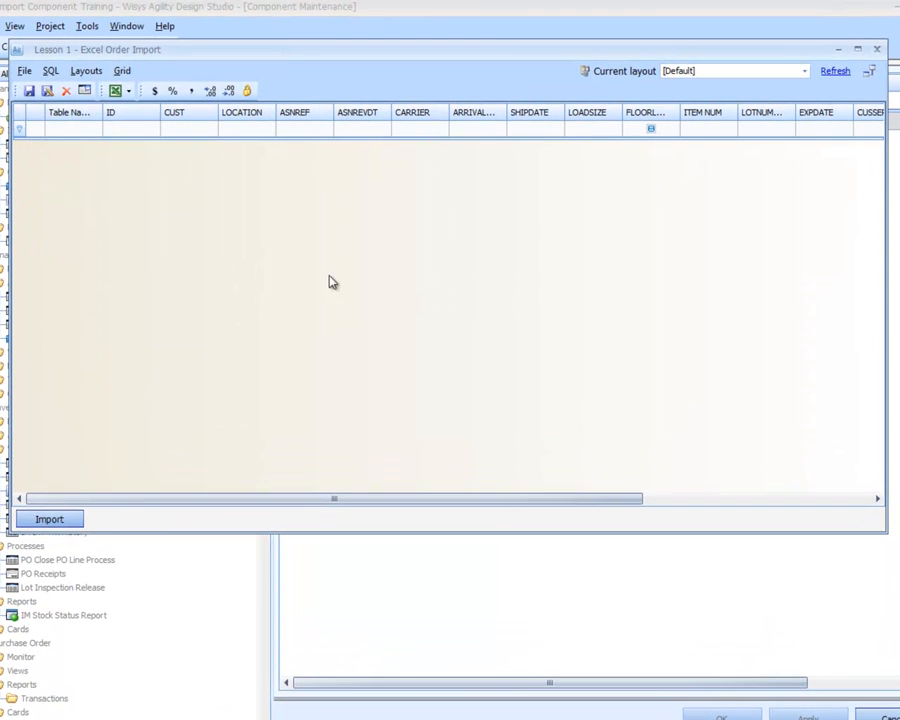
Import the Import Sales.xls file into the process grid and close the import messages
click(56, 521)
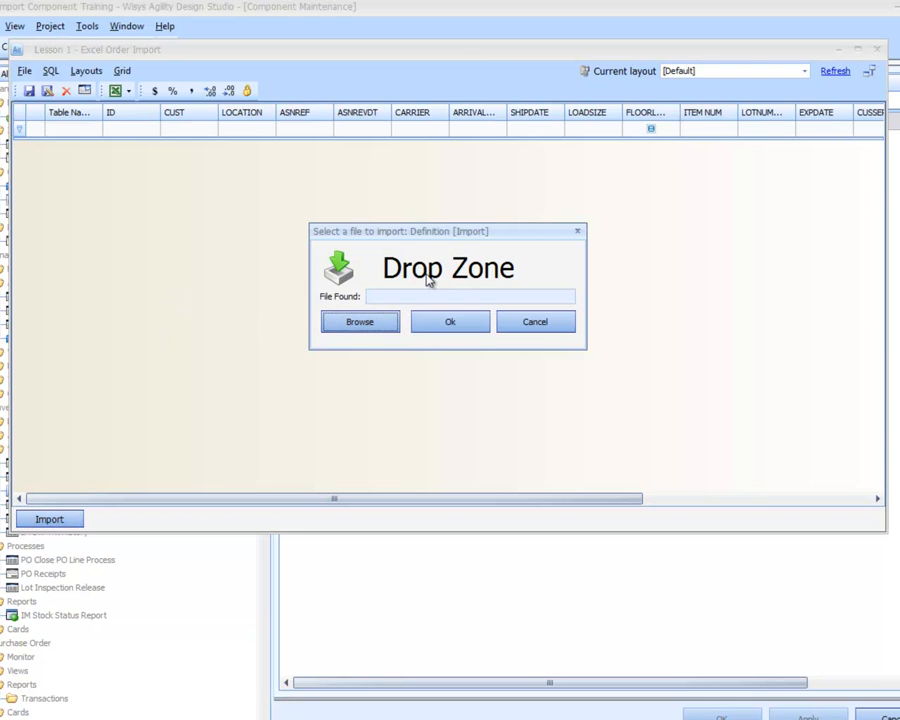
click(379, 322)
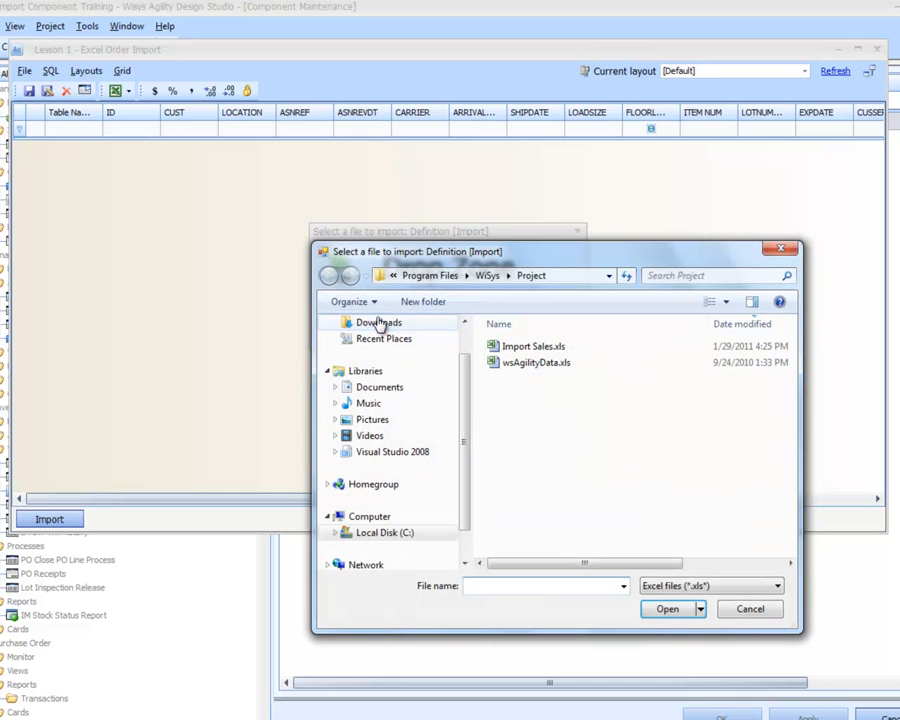
double_click(510, 349)
click(472, 321)
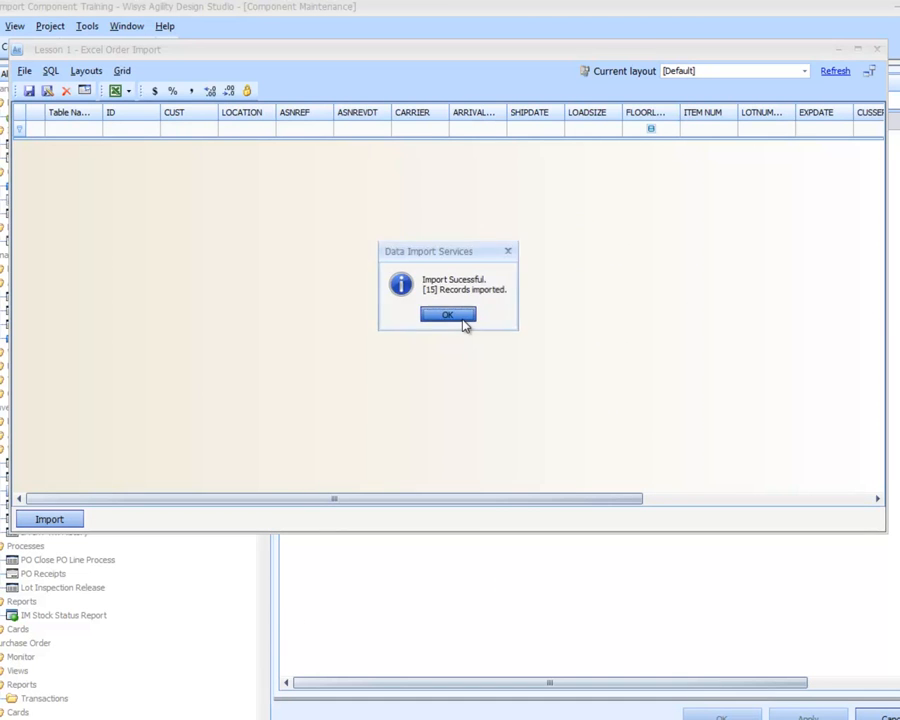
click(462, 321)
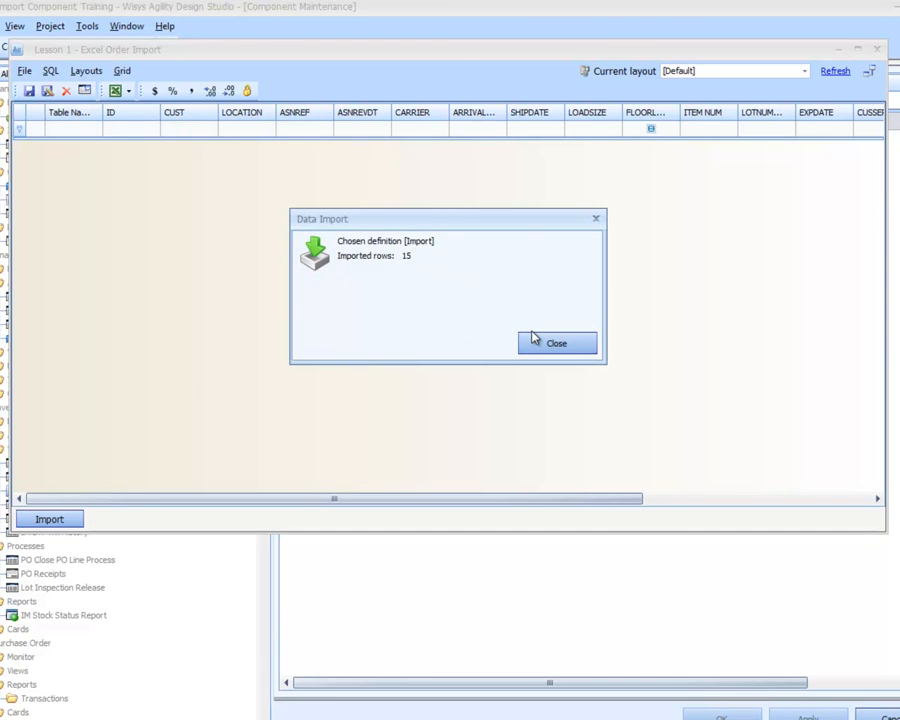
click(533, 341)
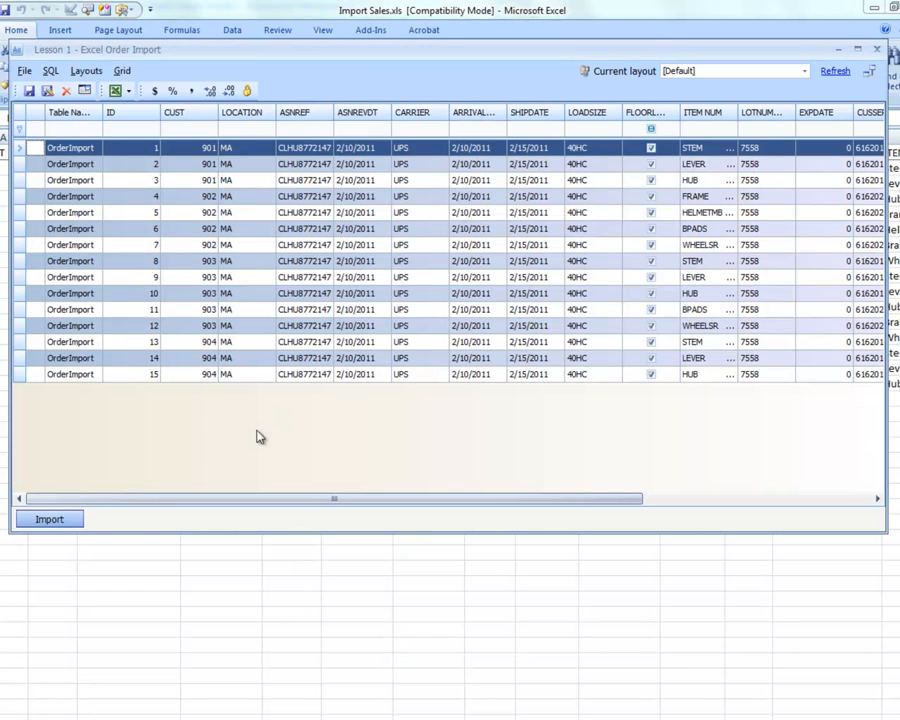